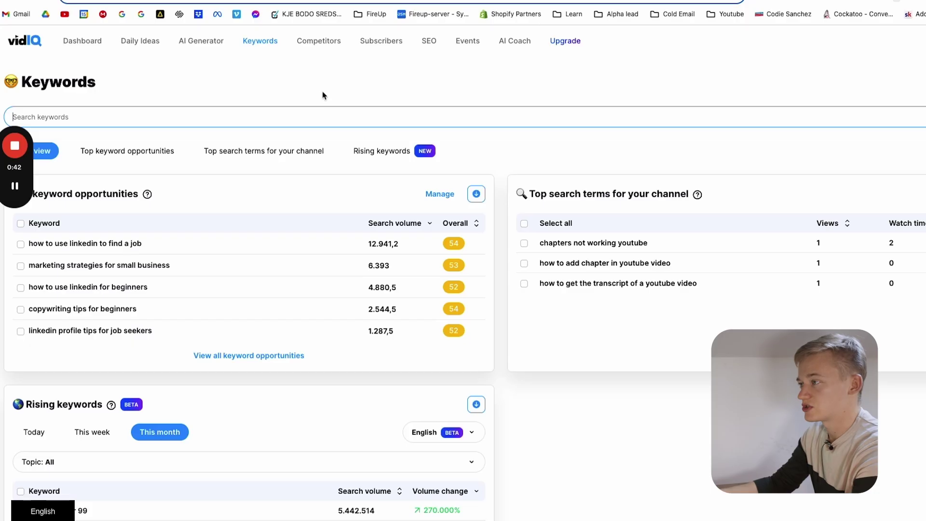
Search the keyword tool for "youtube" and look over its keyword overview
scroll(168, 125, down, 1)
scroll(185, 145, up, 1)
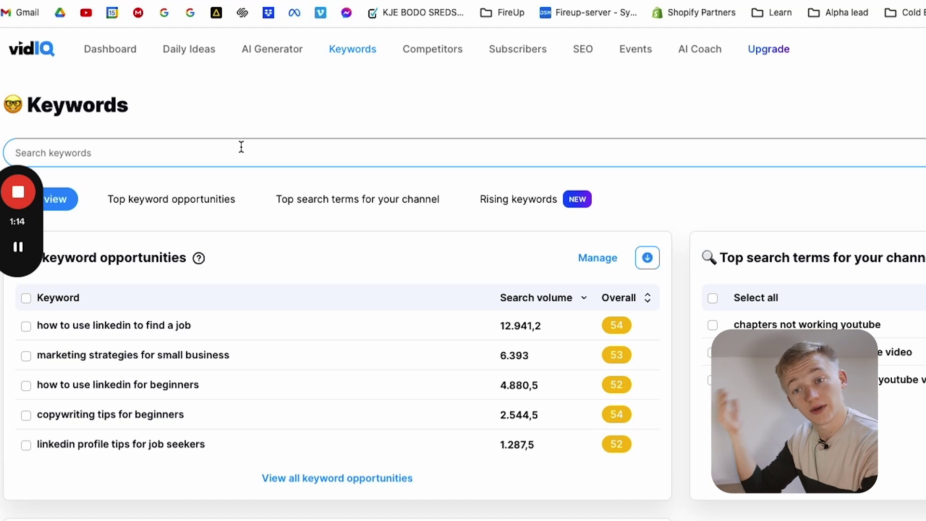
text(youtube)
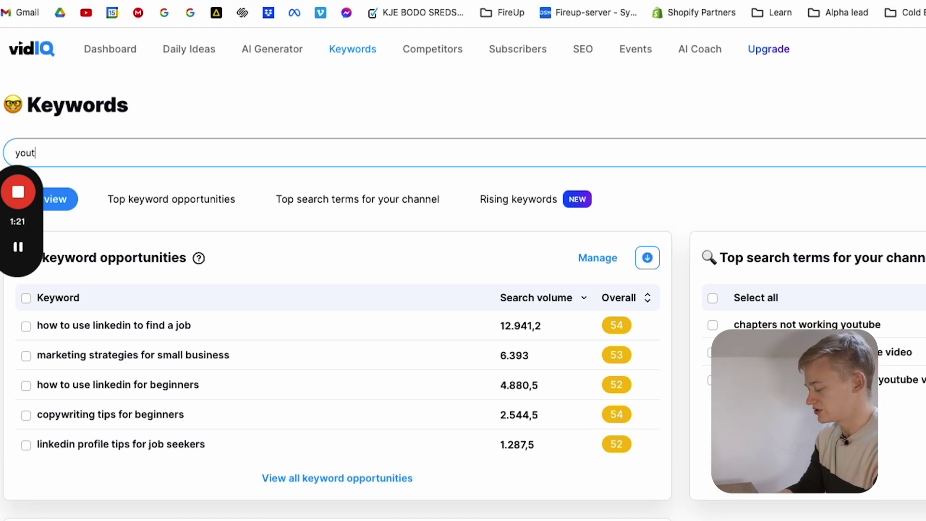
key(Return)
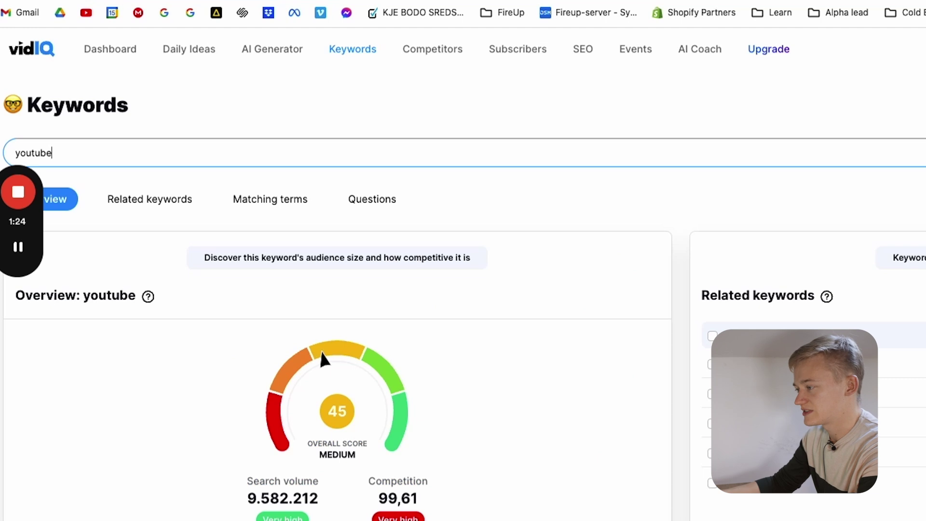
scroll(260, 415, down, 3)
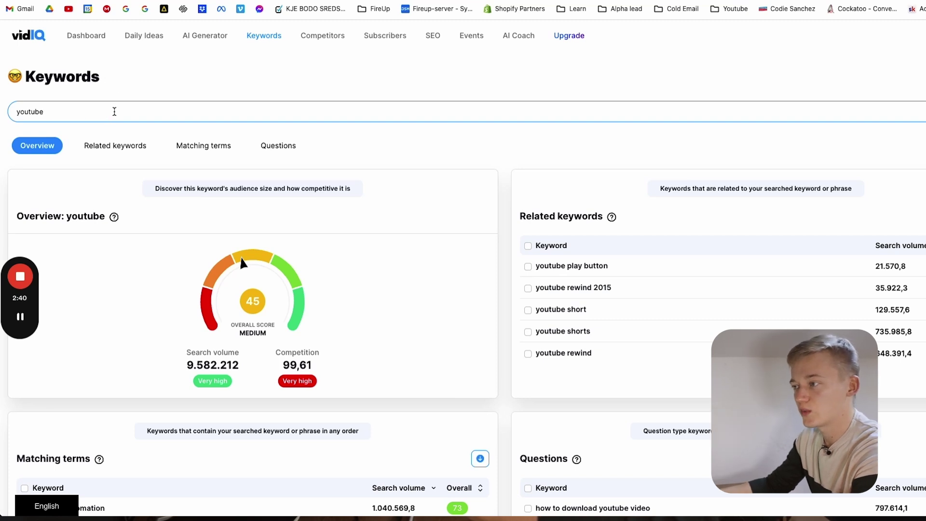
drag(77, 112, 14, 114)
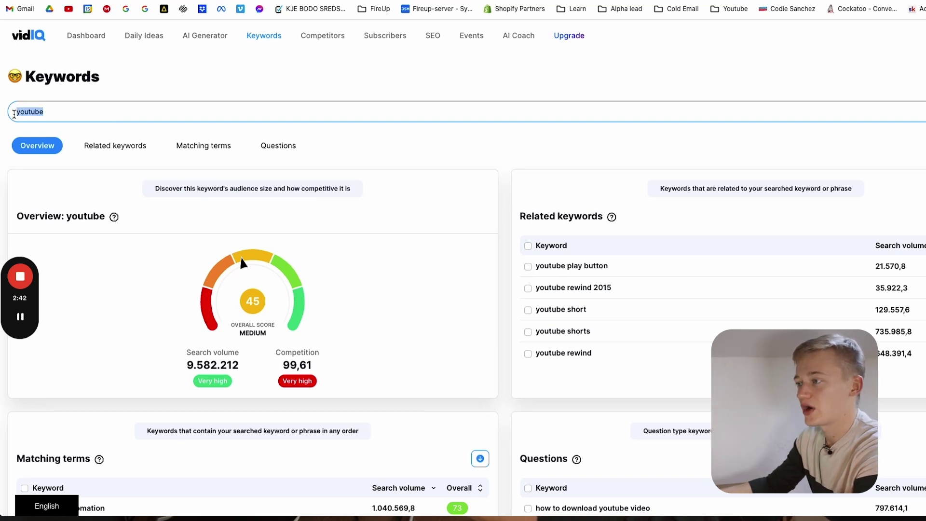
click(121, 94)
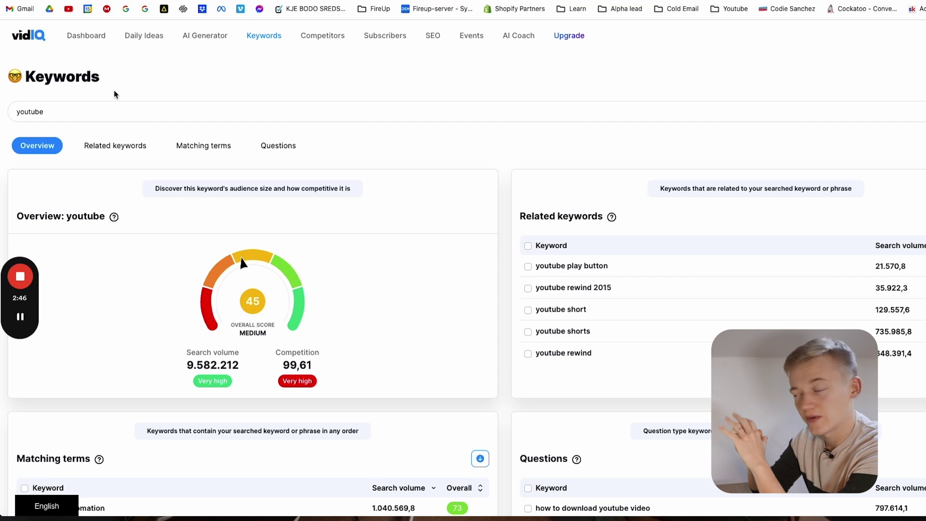
click(66, 112)
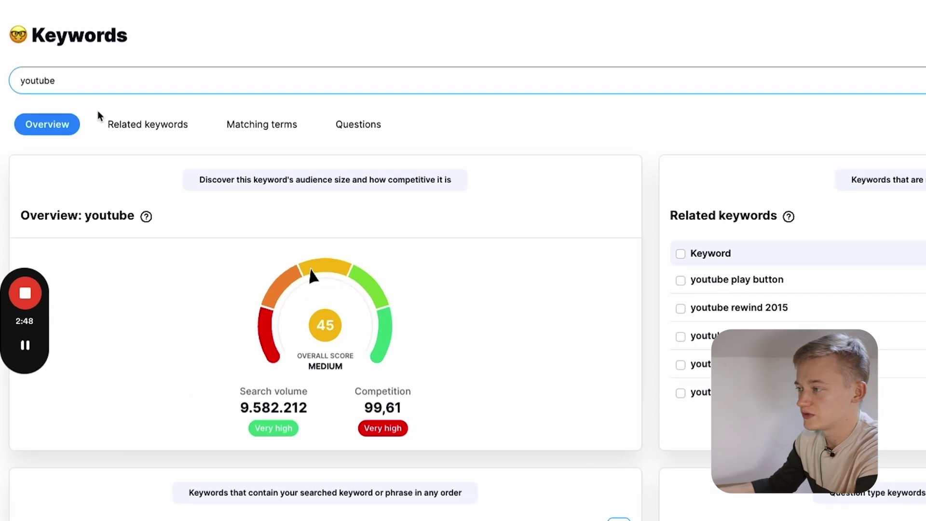
click(48, 125)
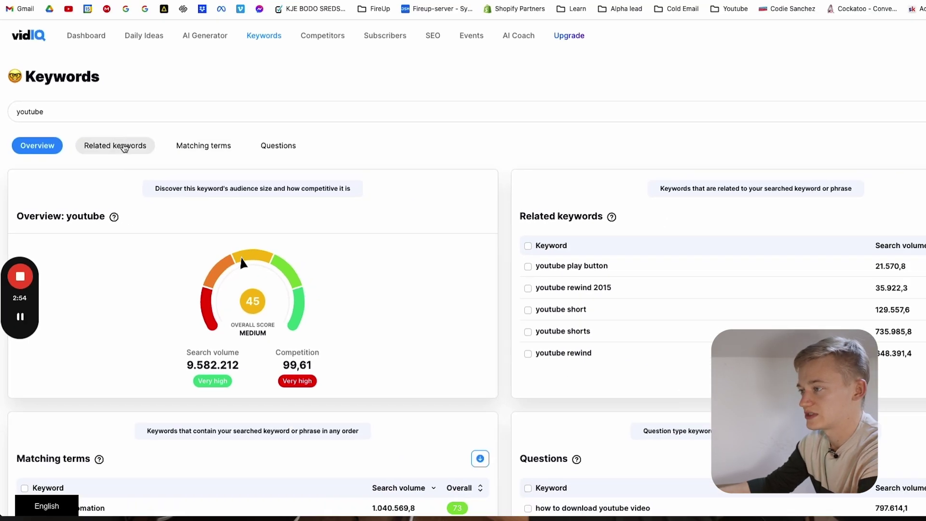
Show the related keywords for "youtube", sorted by overall score from highest to lowest, and review the list
click(108, 152)
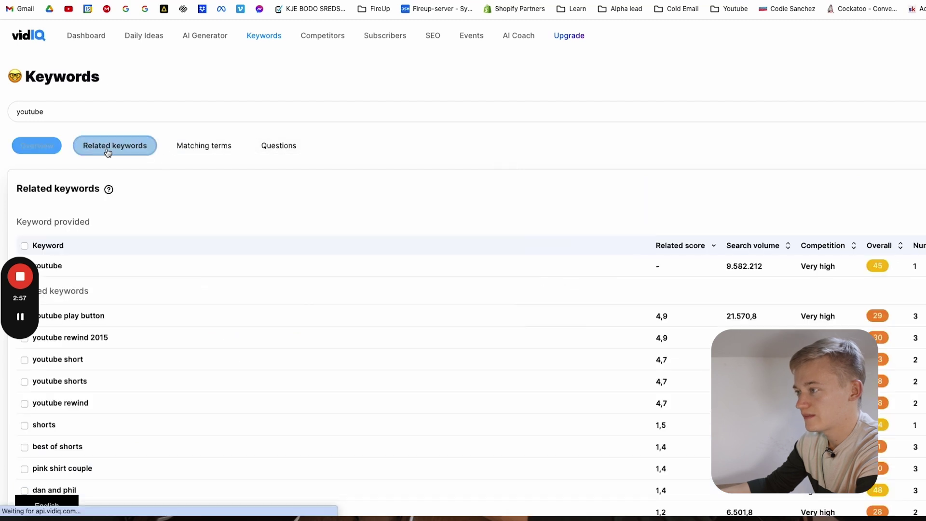
mouse_move(24, 260)
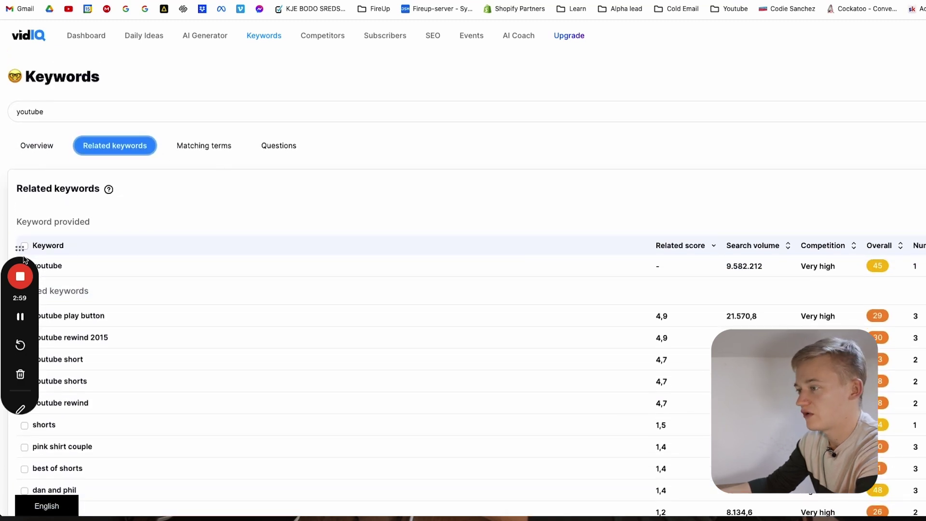
drag(23, 259, 30, 66)
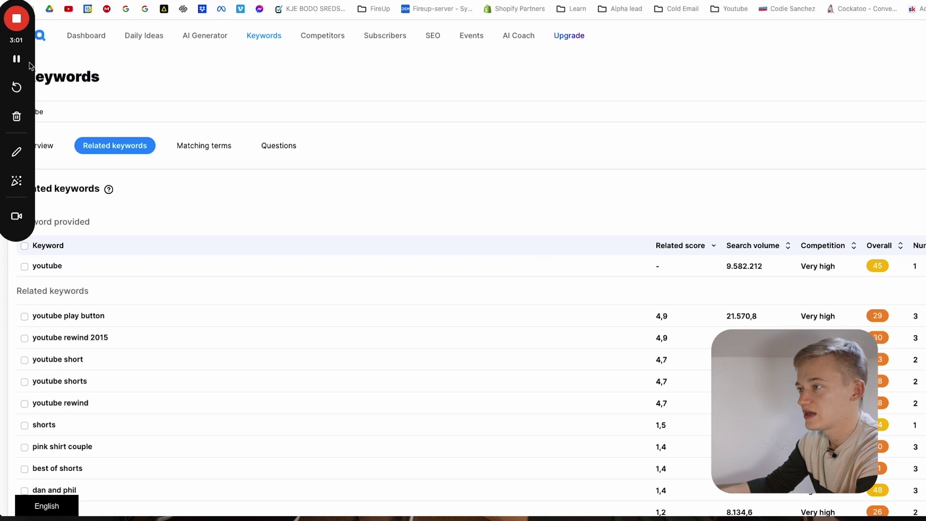
scroll(92, 146, down, 1)
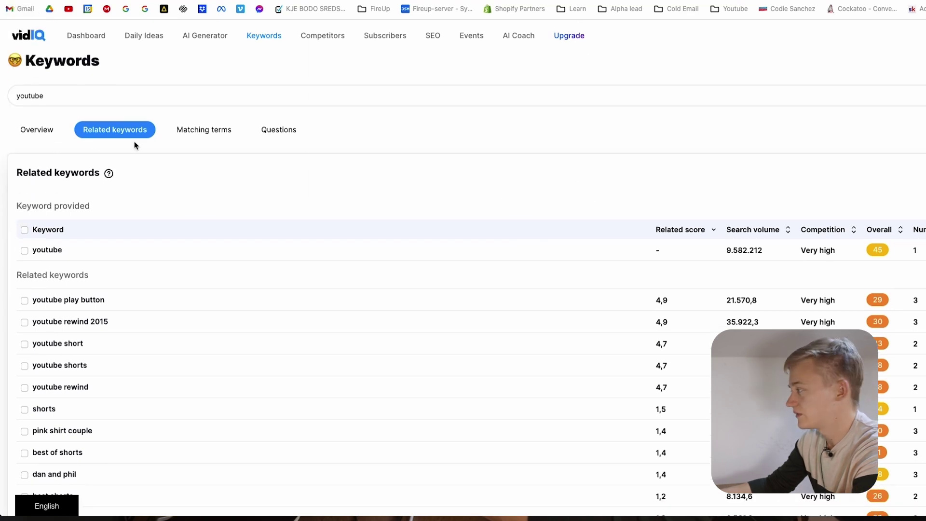
click(879, 230)
scroll(558, 260, down, 3)
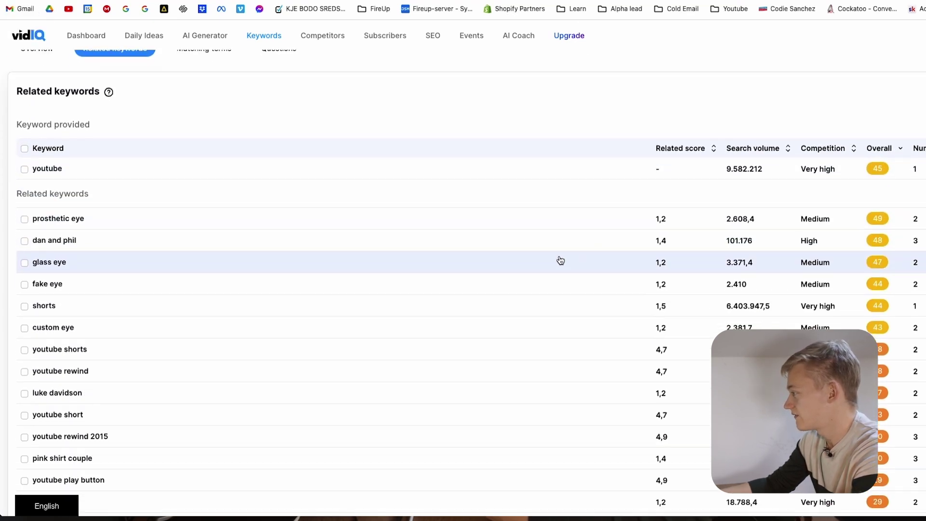
scroll(72, 244, down, 10)
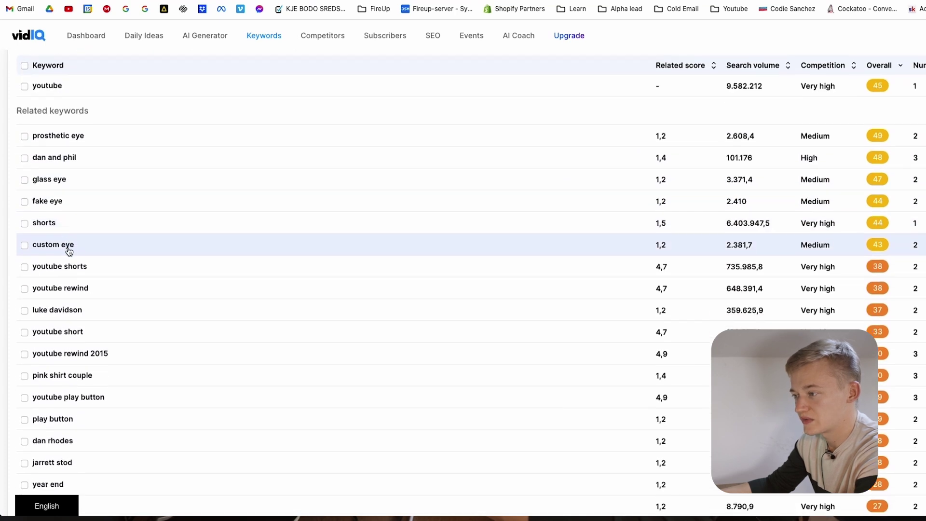
scroll(72, 244, up, 2)
scroll(72, 240, up, 10)
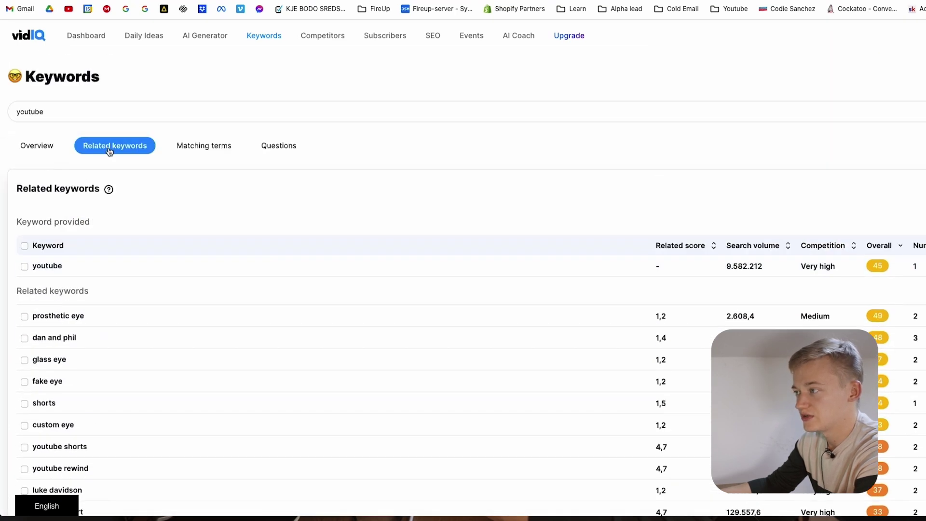
Show the matching terms for "youtube" and compare their search volume, competition and overall scores
click(203, 145)
scroll(99, 228, down, 1)
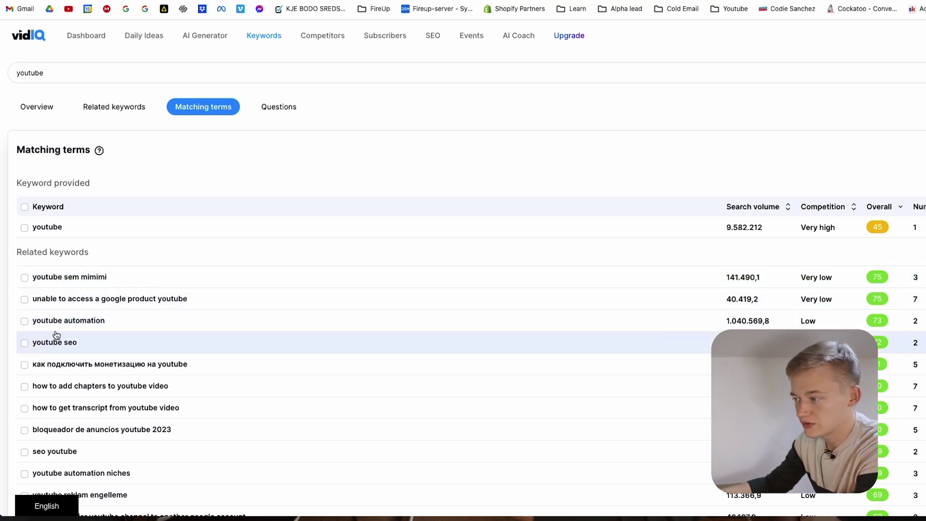
scroll(78, 345, down, 3)
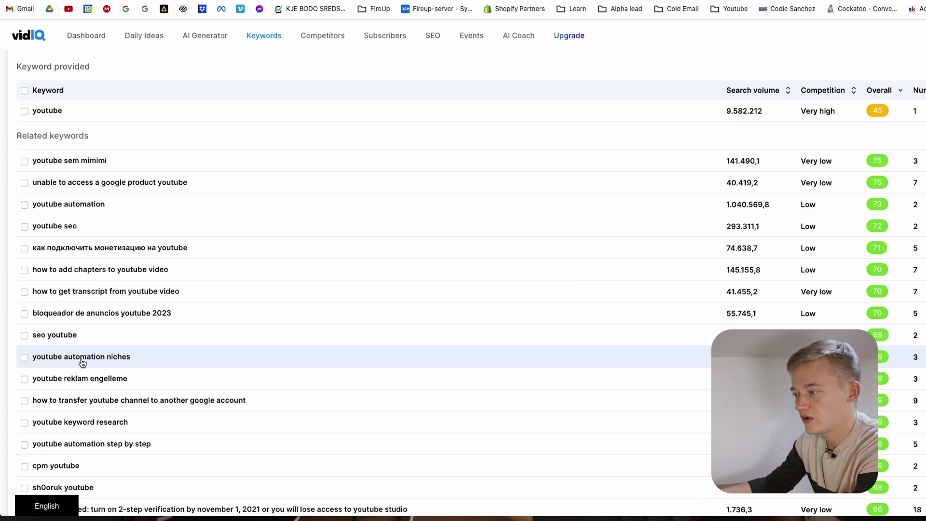
scroll(102, 369, down, 1)
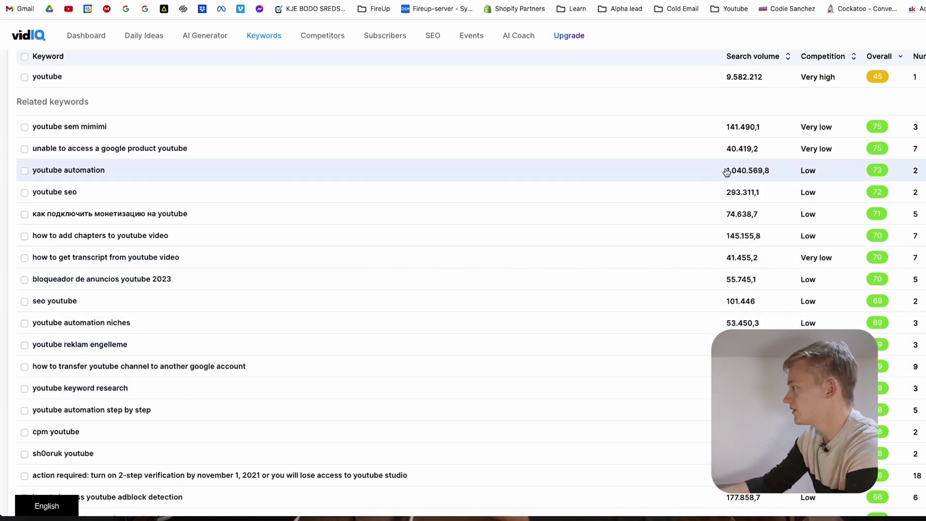
scroll(633, 195, up, 1)
scroll(633, 194, up, 3)
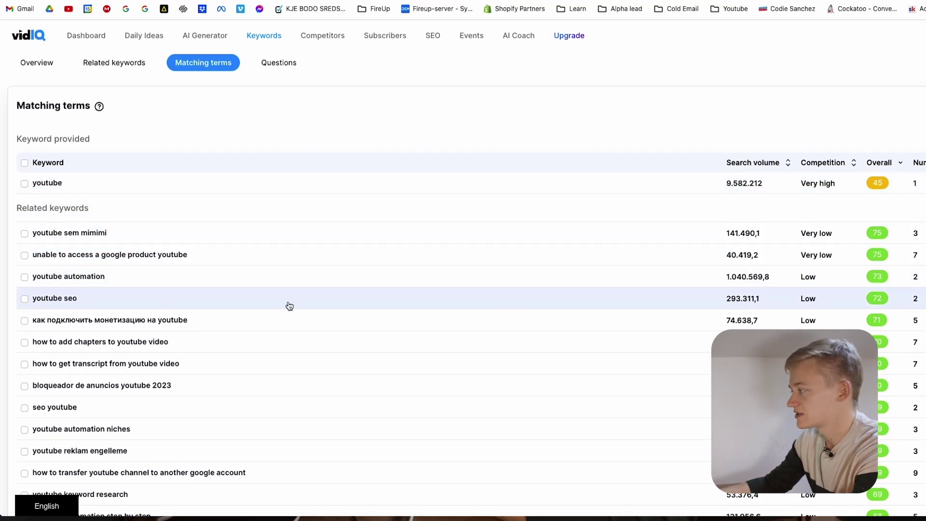
Copy the matching term "youtube seo" and run a new keyword search with it
click(24, 299)
click(482, 503)
scroll(72, 169, up, 2)
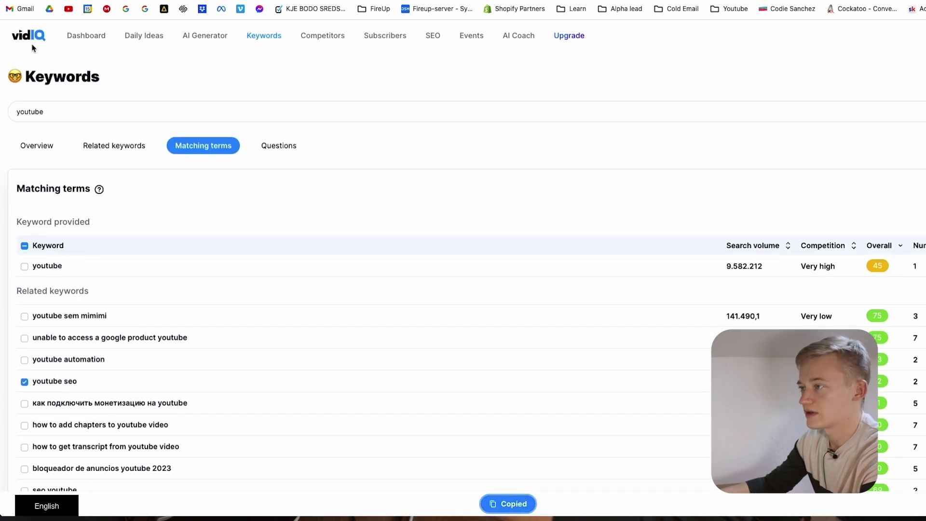
click(94, 37)
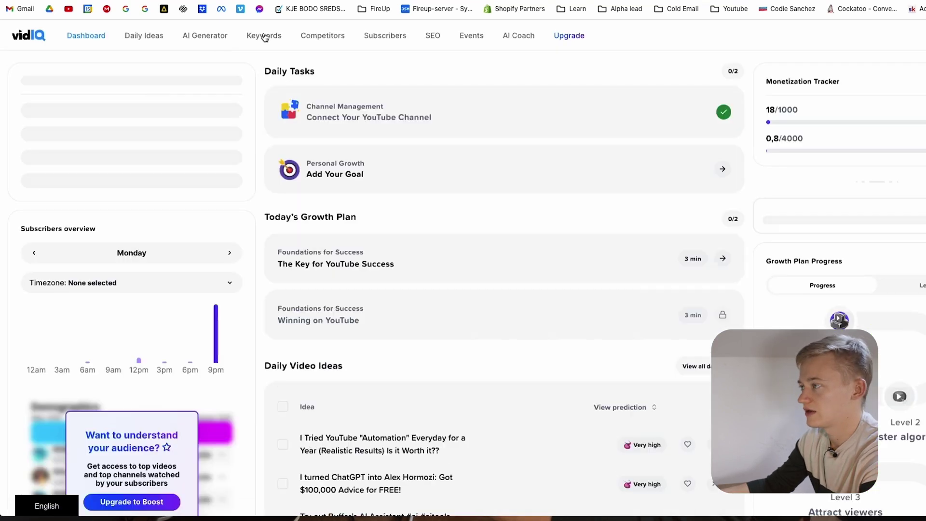
click(264, 35)
key(ctrl+v)
key(Return)
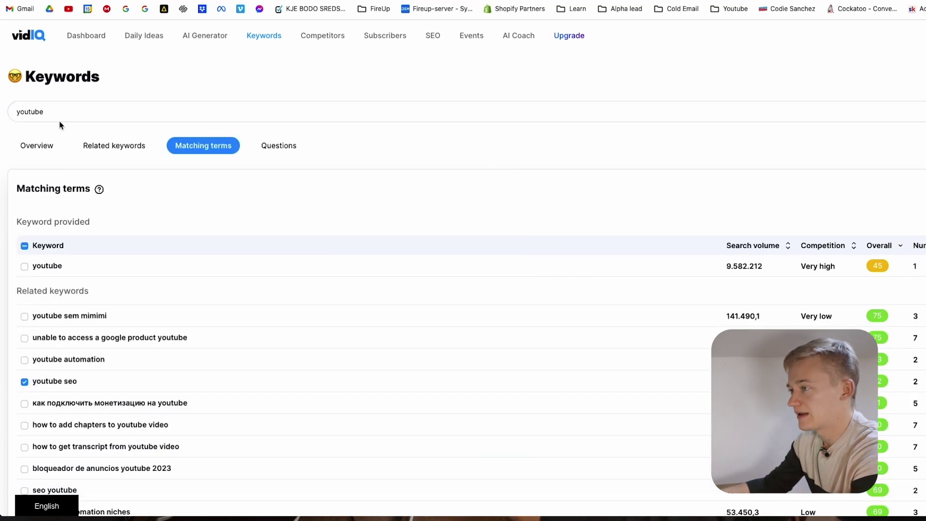
Show the question keywords for "youtube" and sort them by overall score from highest to lowest
click(289, 152)
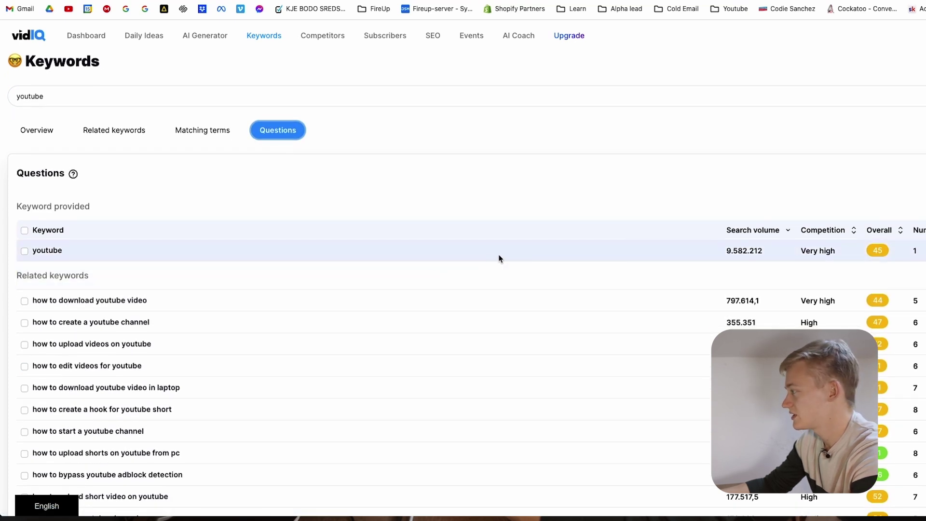
click(87, 114)
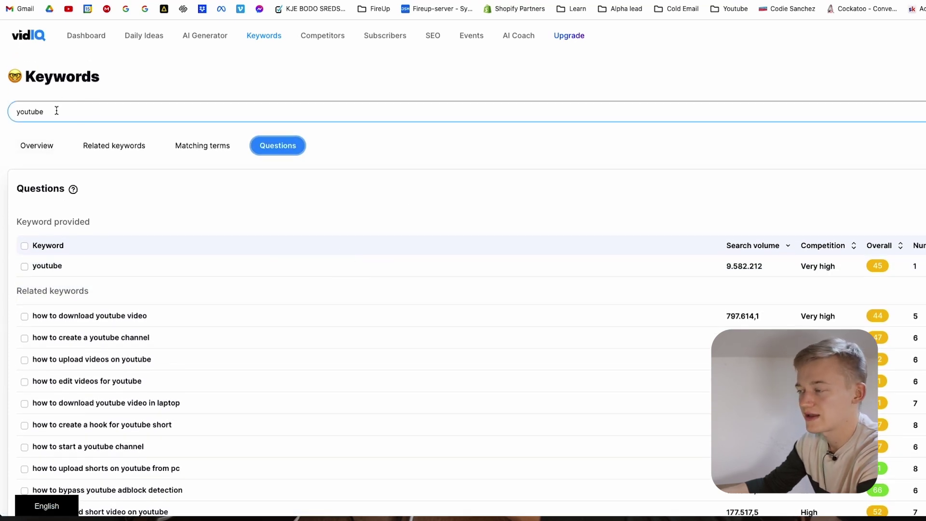
click(697, 253)
click(33, 111)
click(902, 246)
click(53, 112)
double_click(53, 112)
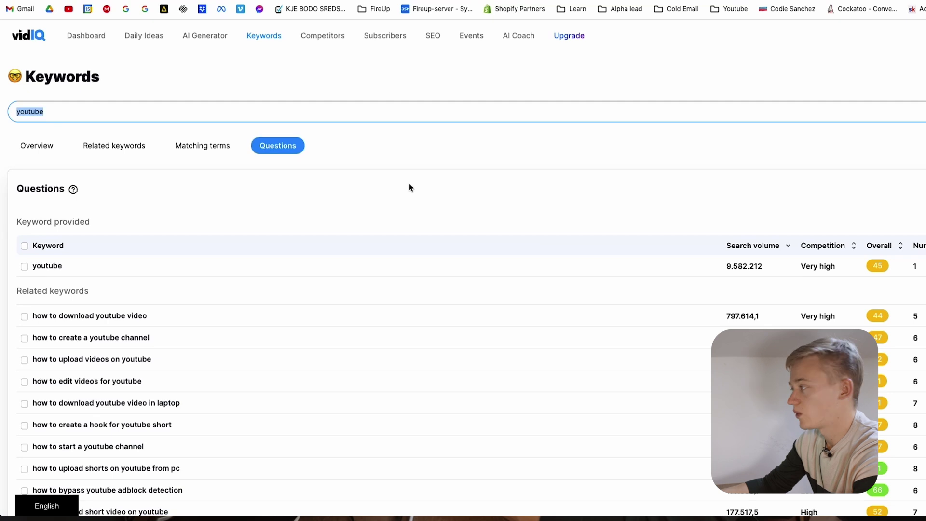
click(896, 226)
mouse_move(884, 250)
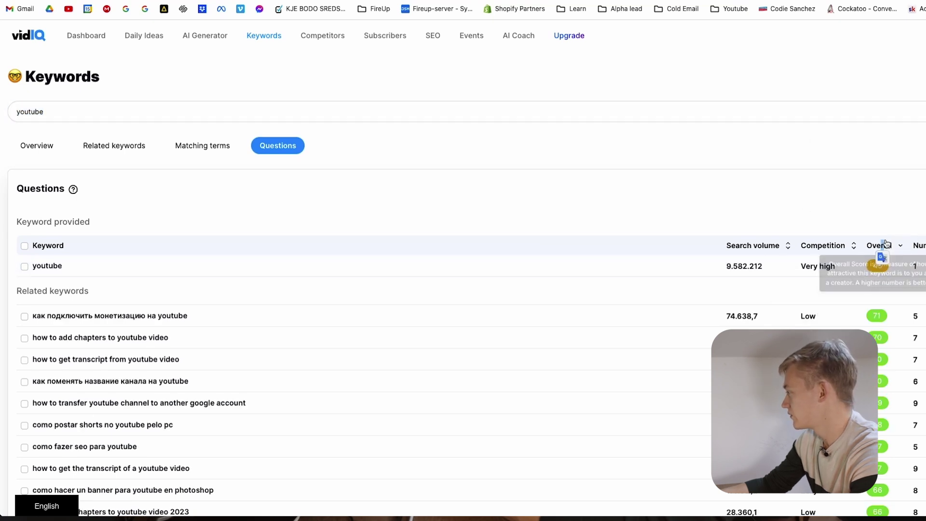
Examine the sorted question keywords for "youtube" for video topics, comparing their search volume, competition and overall scores
scroll(591, 155, down, 3)
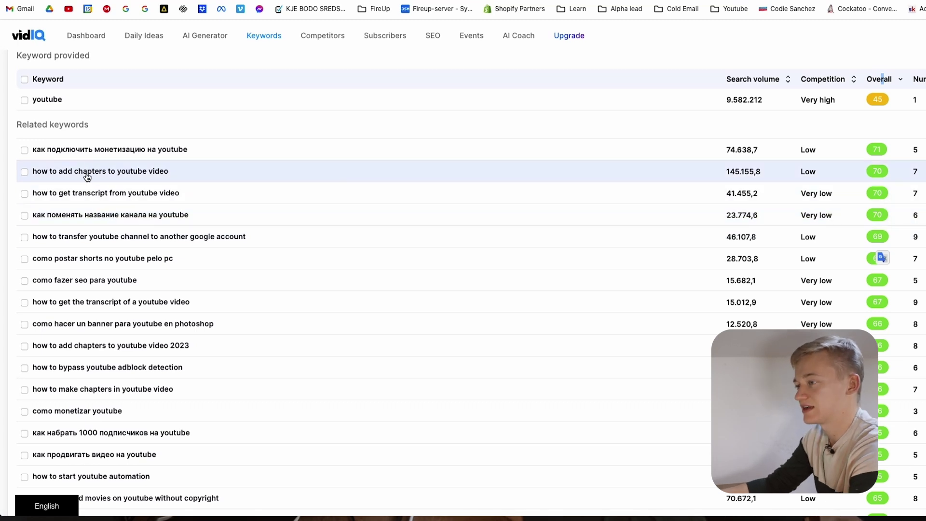
scroll(97, 240, down, 2)
scroll(97, 241, down, 3)
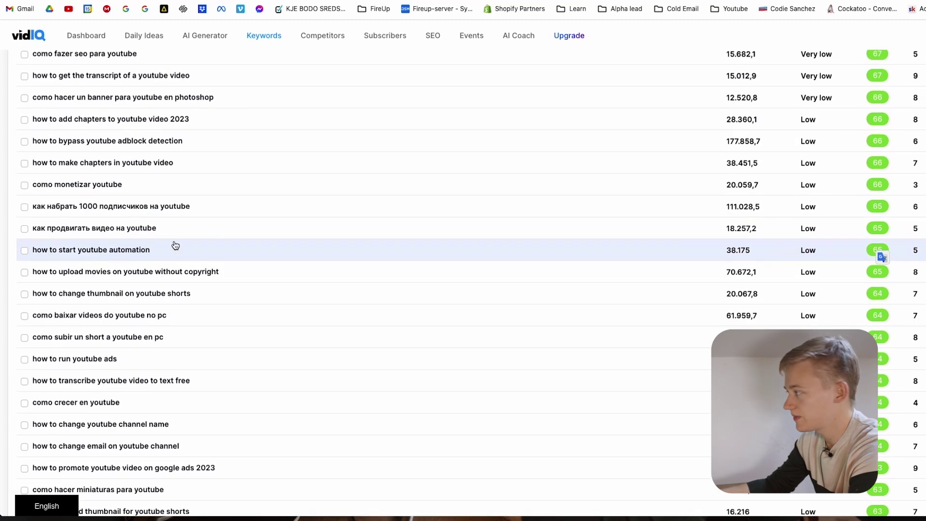
scroll(841, 190, up, 7)
scroll(874, 212, down, 2)
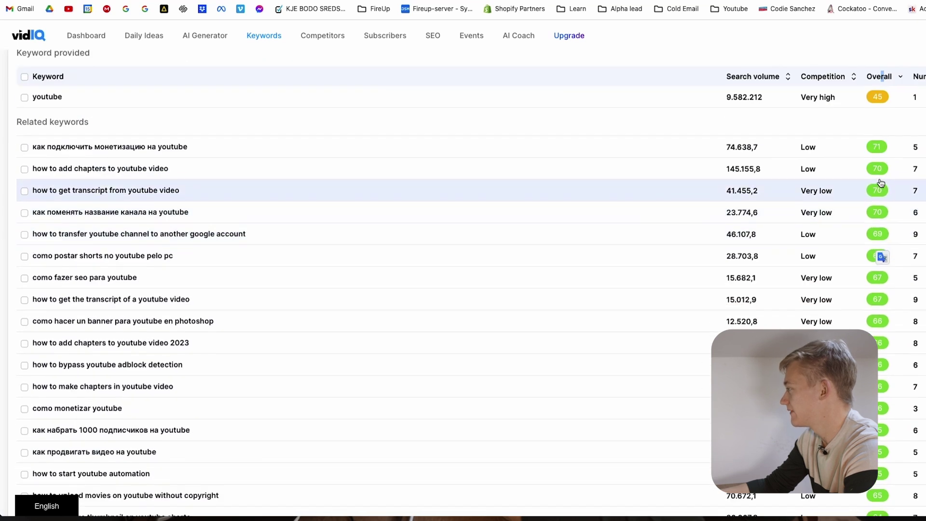
scroll(99, 253, down, 3)
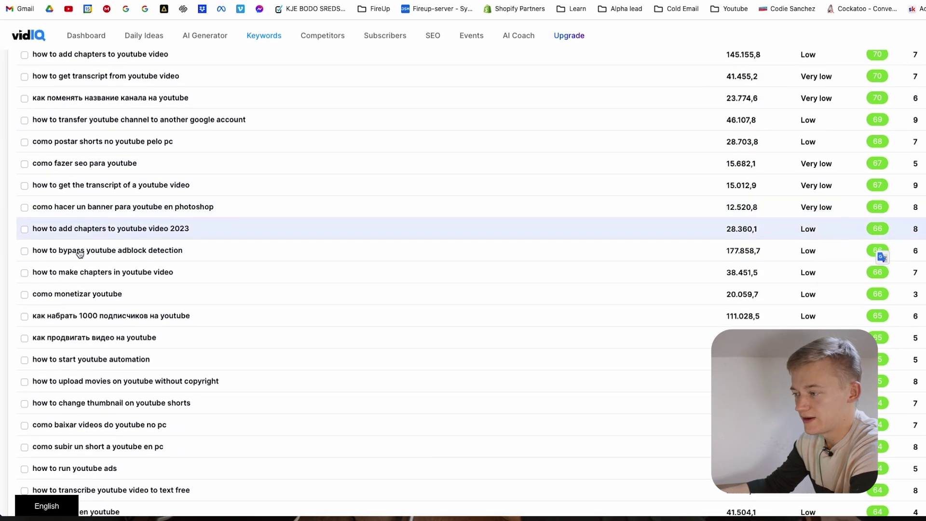
scroll(50, 255, up, 5)
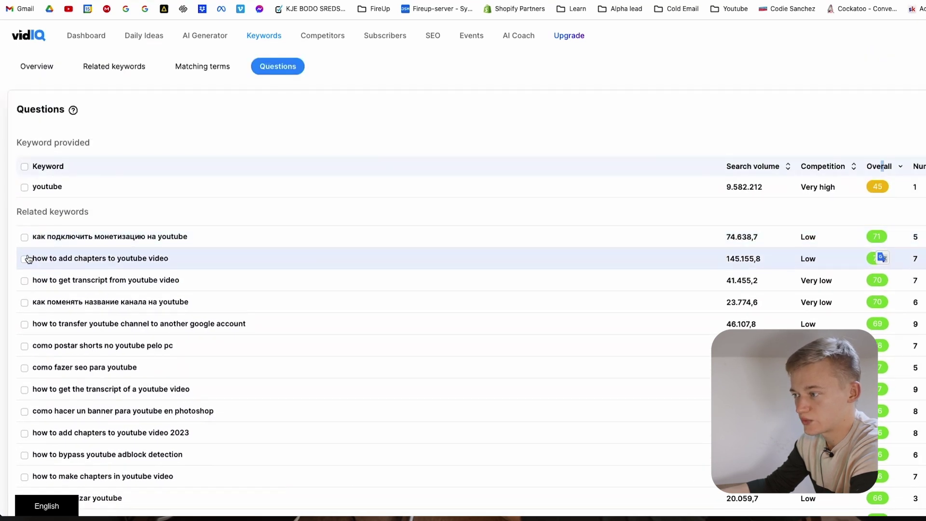
scroll(33, 262, down, 1)
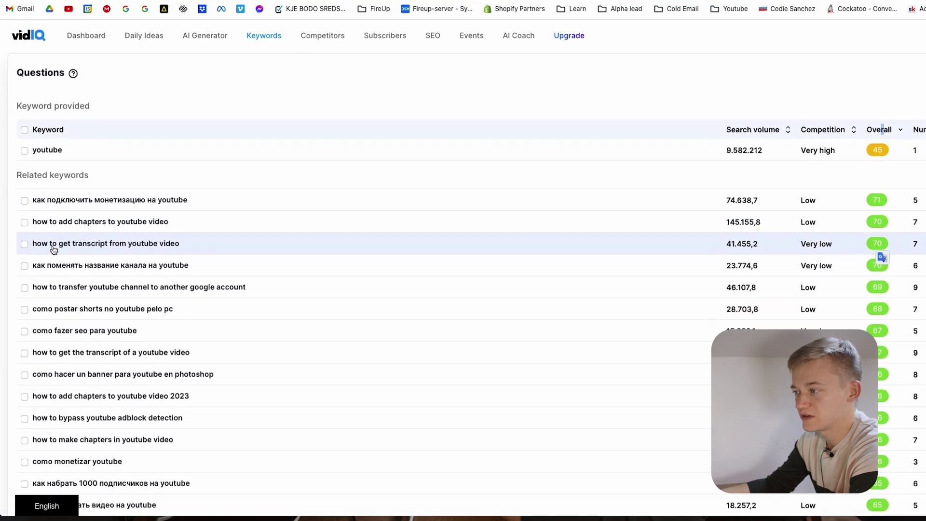
scroll(144, 249, down, 2)
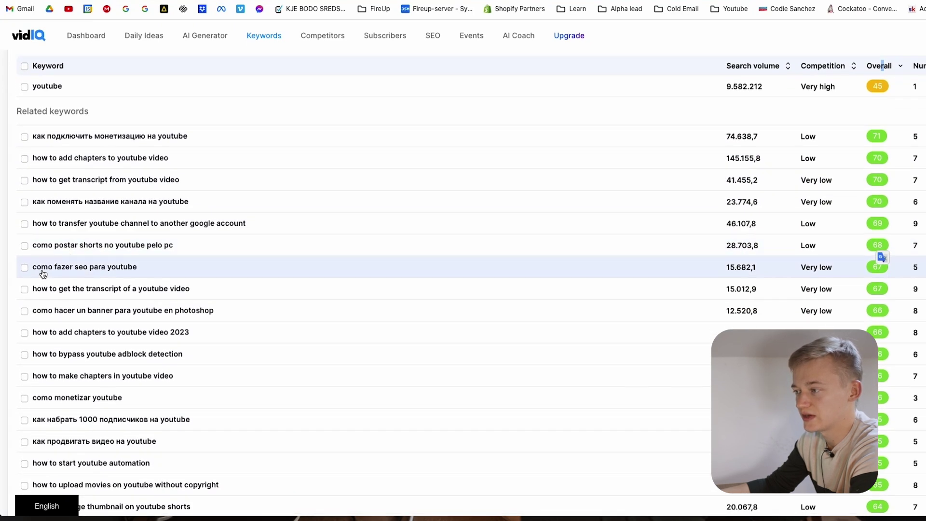
scroll(145, 233, down, 7)
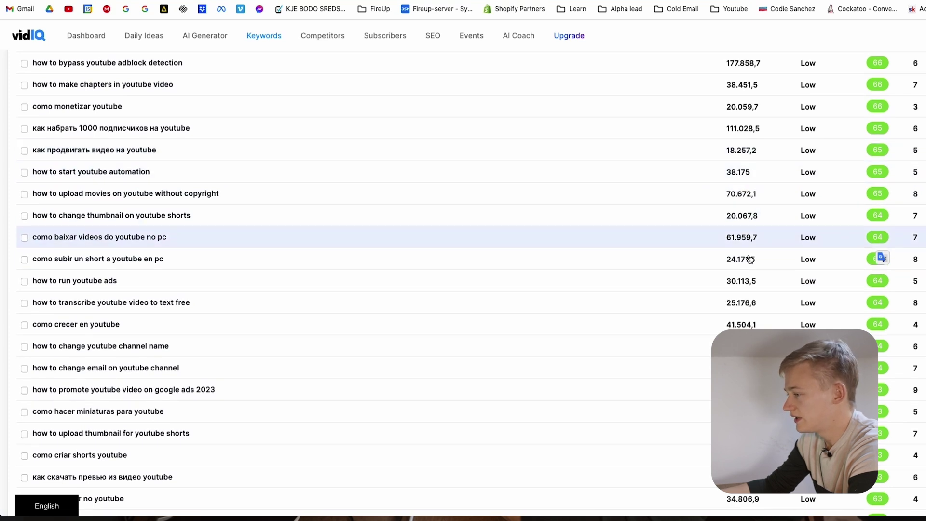
scroll(59, 255, down, 2)
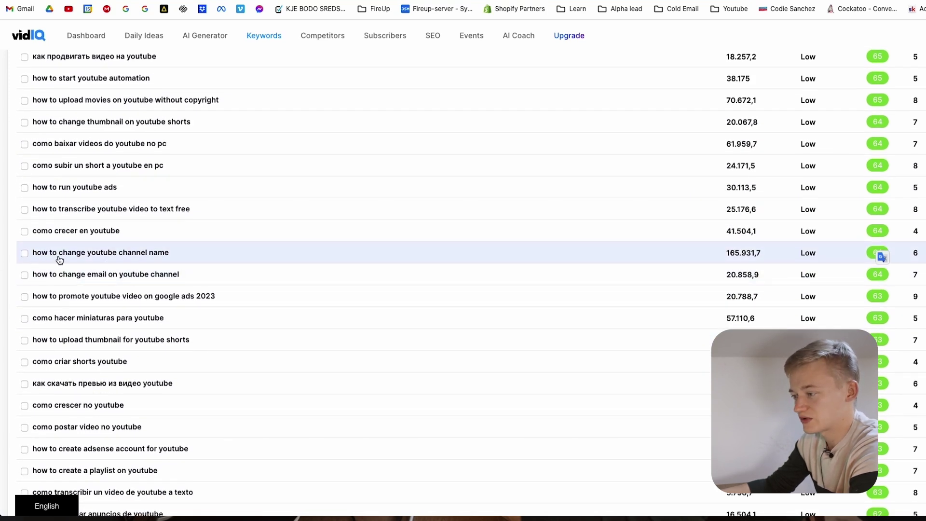
Examine the remaining question keywords for "youtube" and those for "youtube seo", comparing their search volume, competition and overall scores
scroll(60, 260, down, 1)
scroll(70, 232, down, 3)
scroll(106, 265, down, 1)
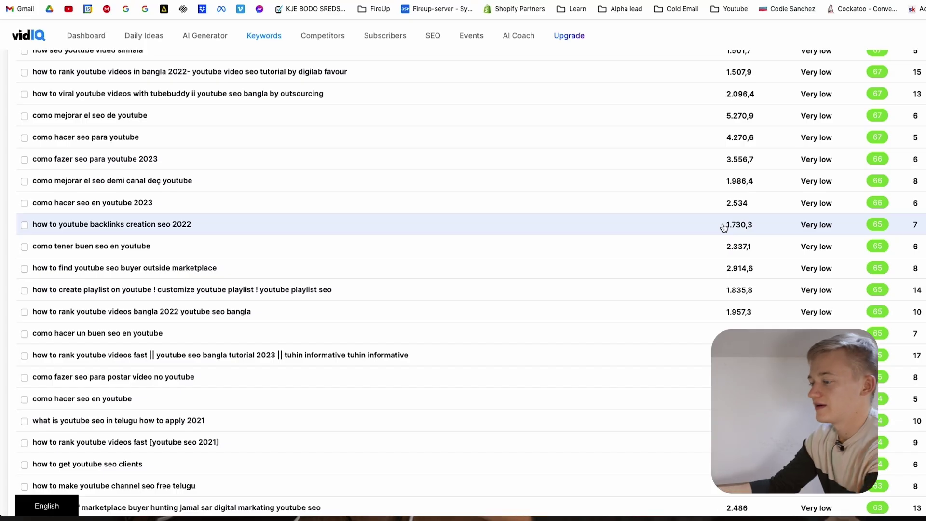
scroll(244, 314, down, 3)
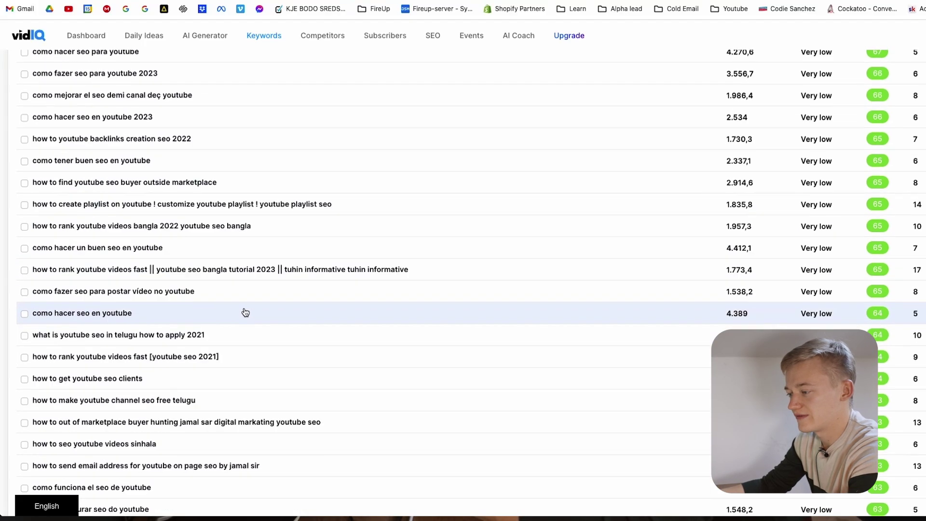
scroll(116, 318, down, 3)
scroll(120, 302, up, 12)
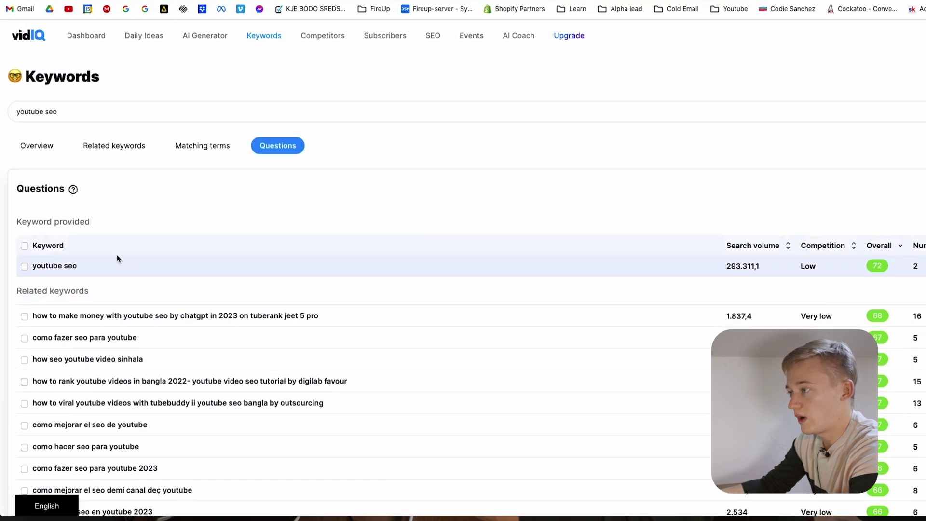
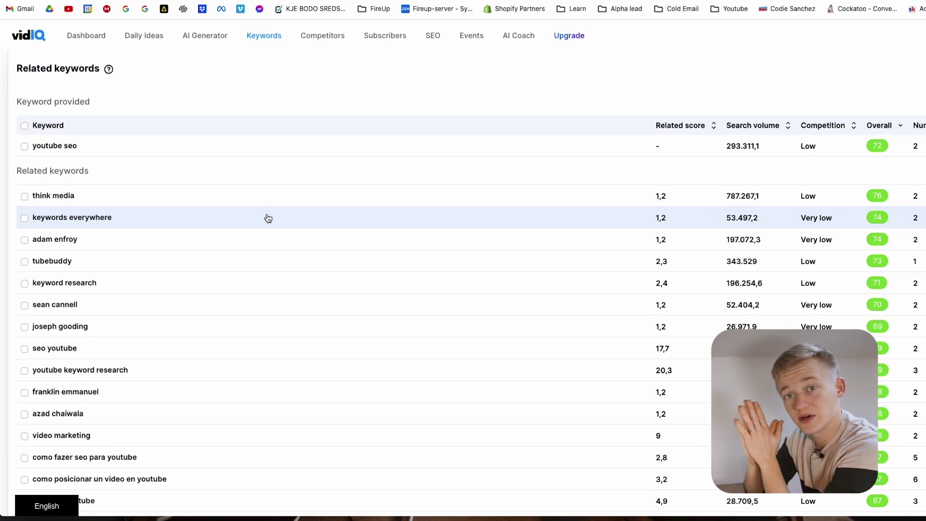
Look through the related keywords for "youtube seo" and copy the keyword "chatgpt for seo"
scroll(268, 218, up, 3)
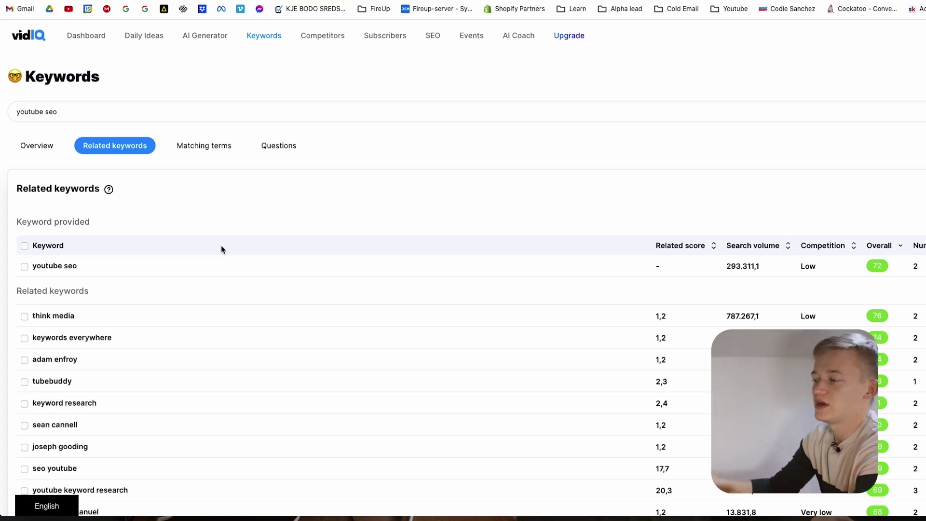
scroll(240, 233, down, 7)
scroll(185, 223, down, 7)
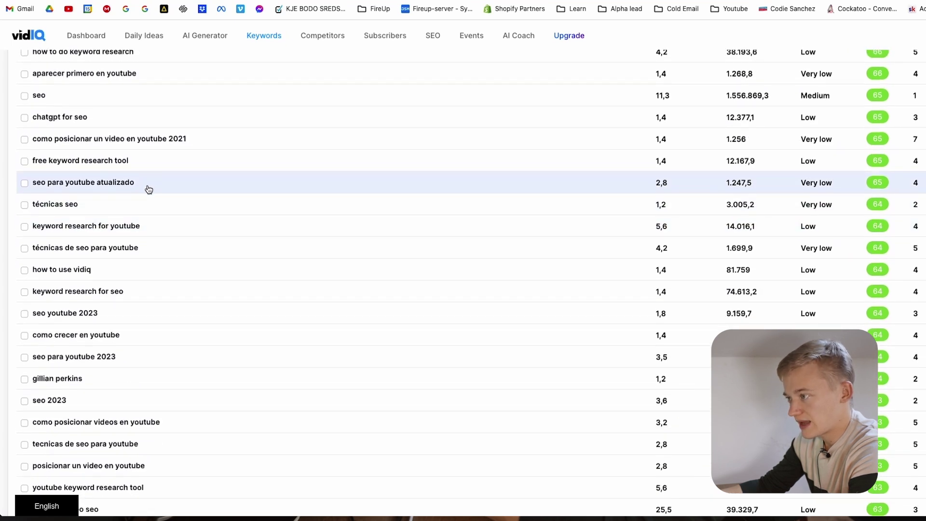
scroll(147, 188, up, 1)
scroll(131, 193, up, 3)
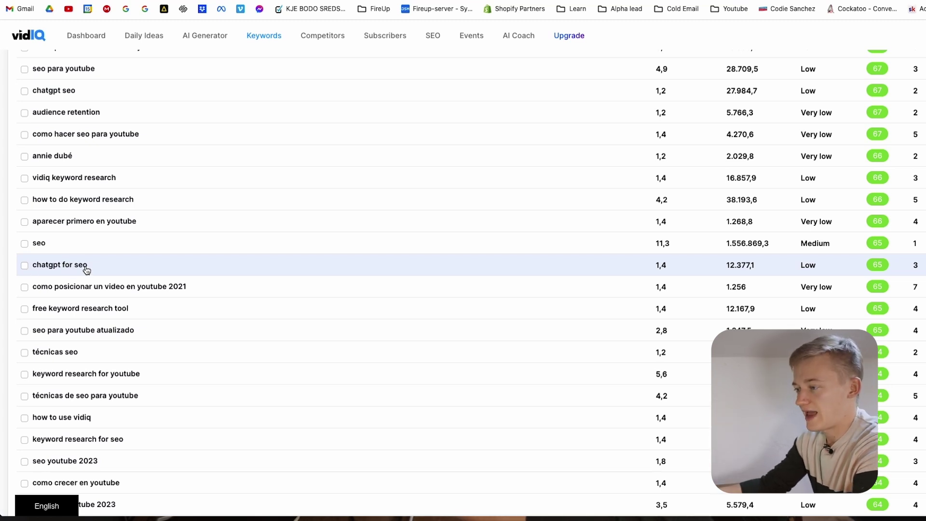
click(25, 265)
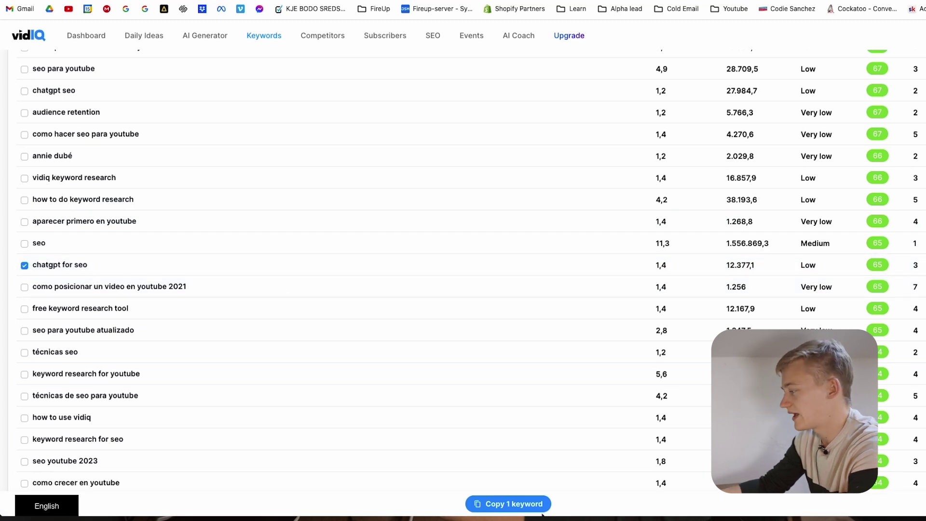
click(508, 504)
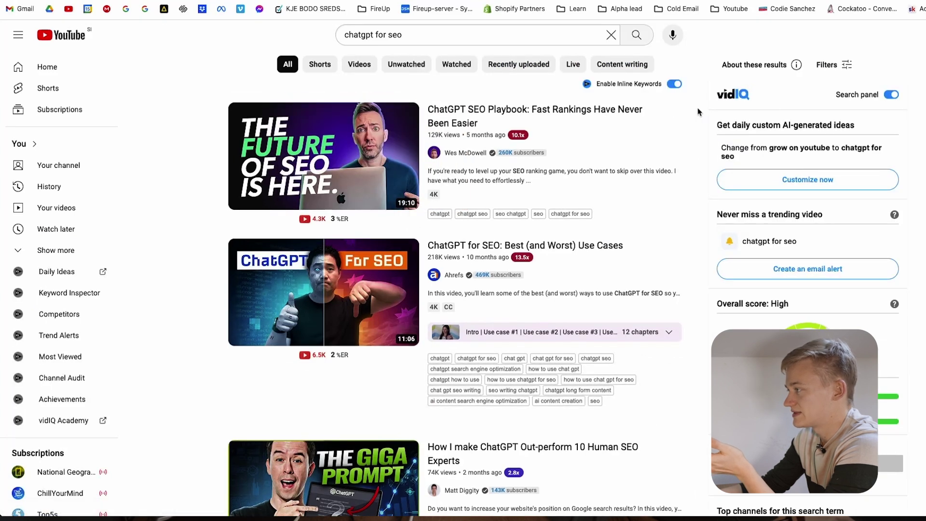
Examine the YouTube search results for "chatgpt for seo", comparing video views, upload ages, channel sizes and the keyword's overall score
scroll(699, 113, down, 3)
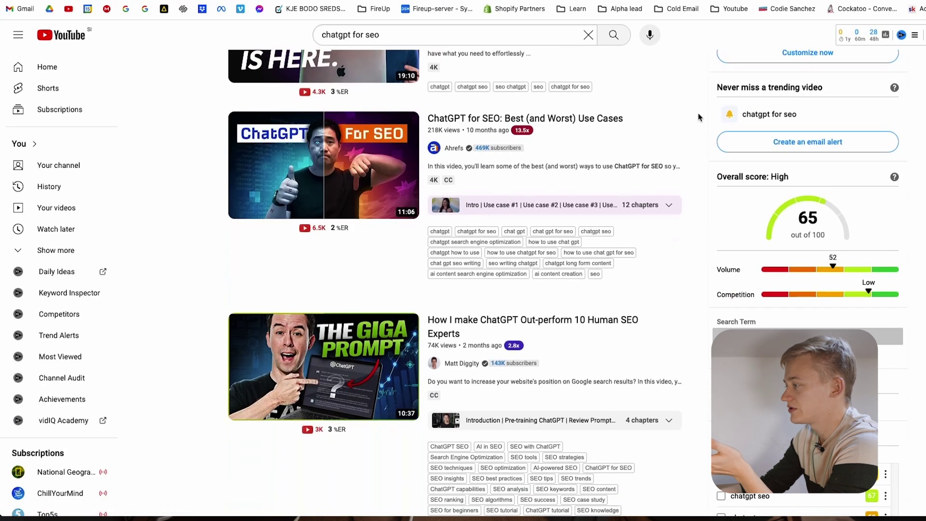
scroll(690, 121, down, 12)
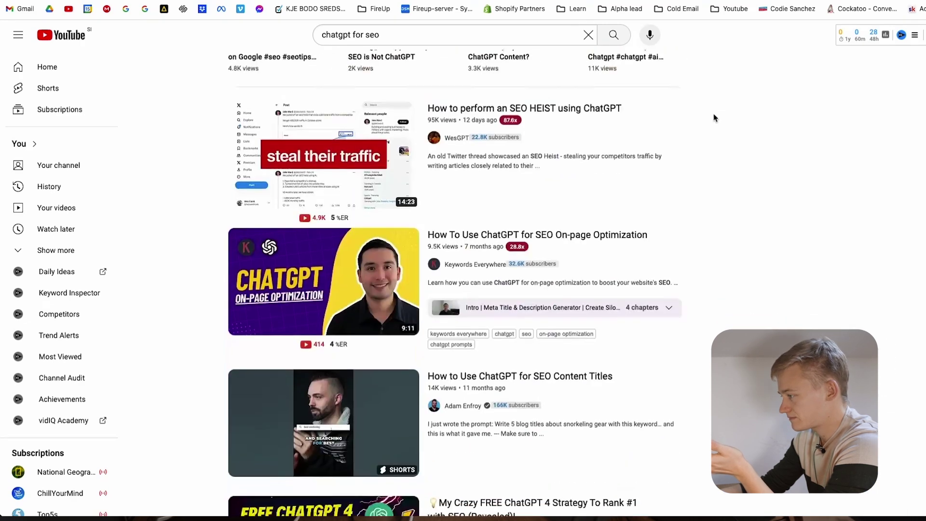
scroll(714, 114, down, 12)
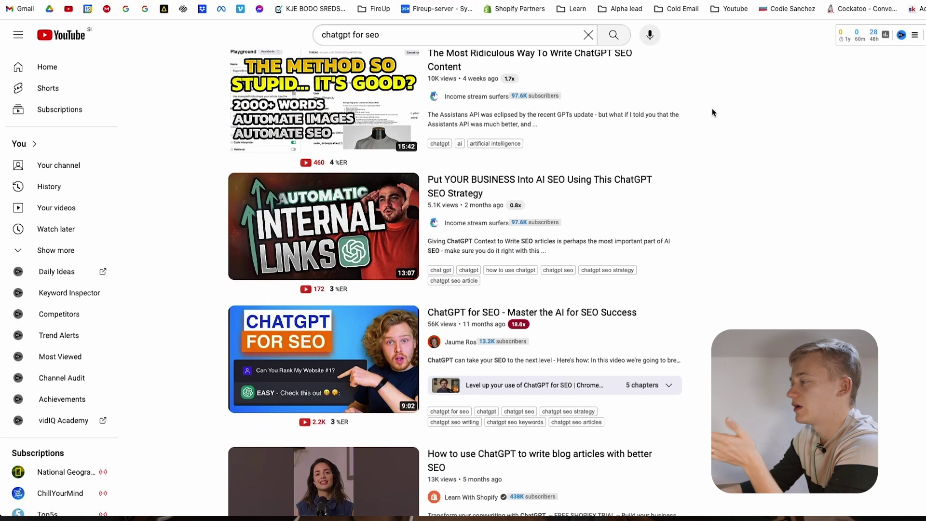
scroll(714, 113, up, 15)
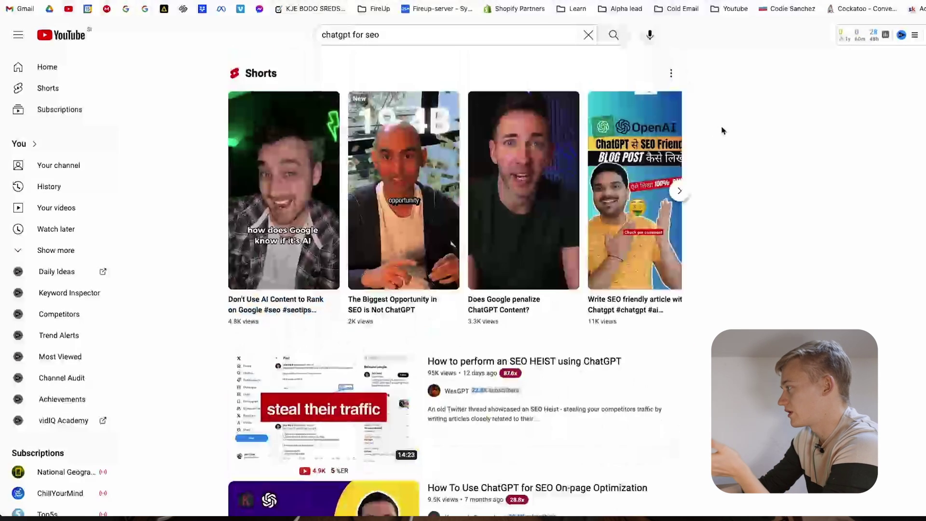
scroll(722, 125, up, 9)
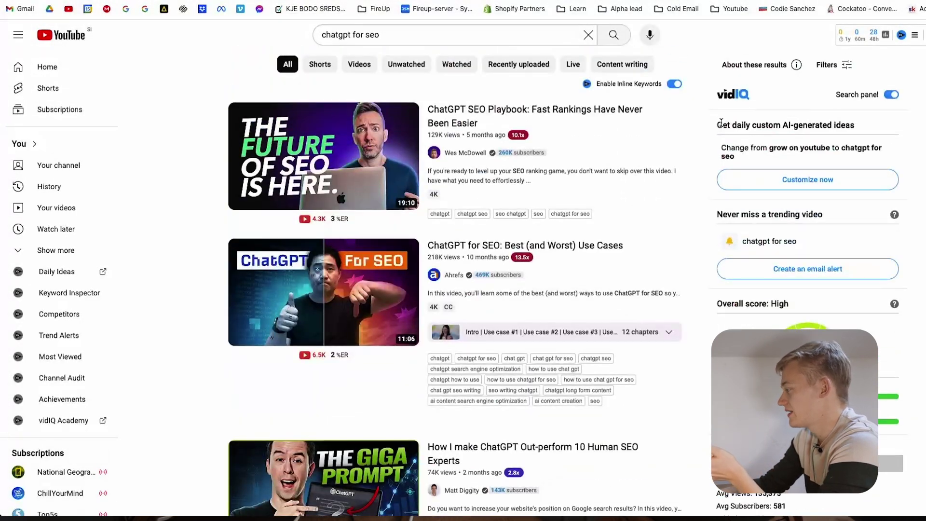
scroll(721, 121, down, 8)
scroll(721, 121, up, 8)
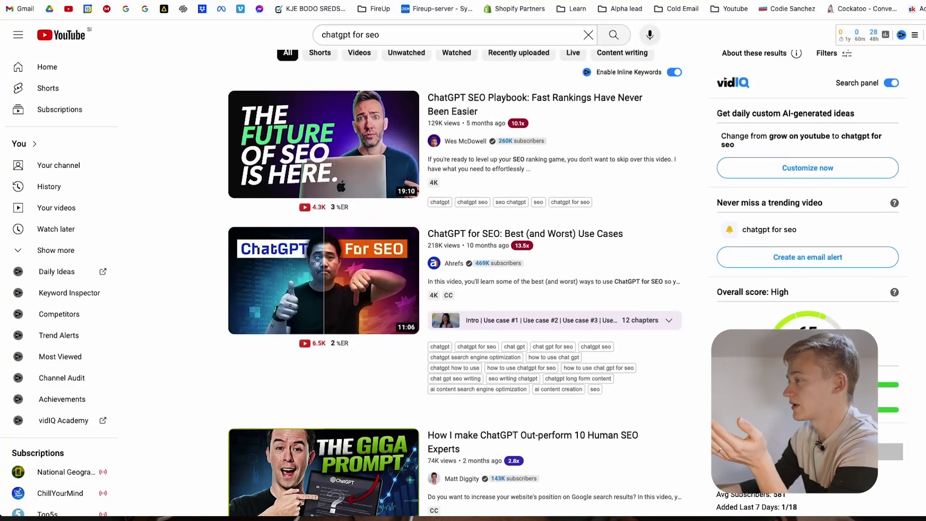
scroll(695, 118, up, 1)
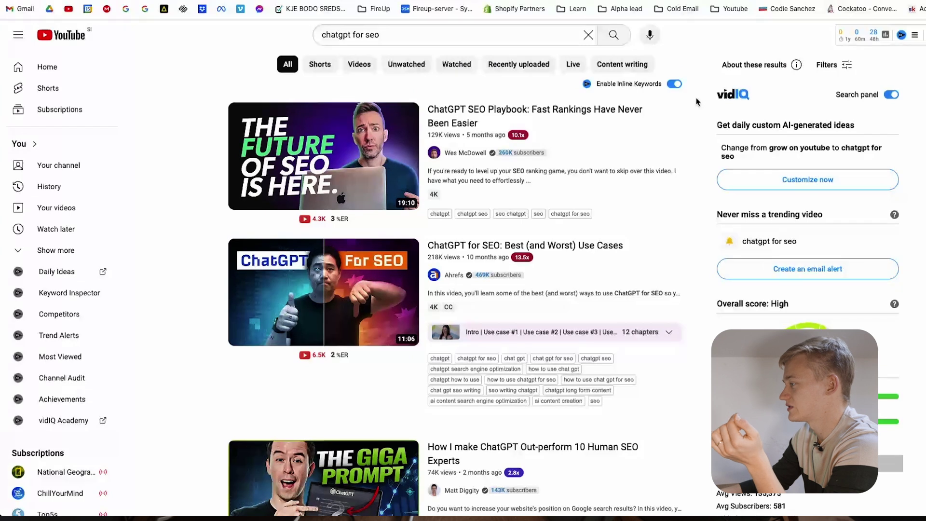
scroll(697, 101, down, 4)
scroll(699, 98, up, 4)
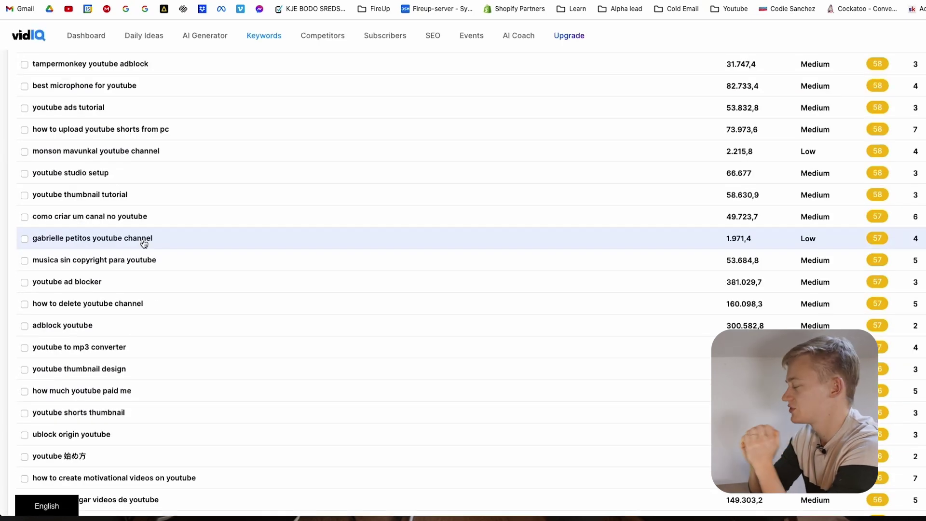
Open "youtube studio setup" from the matching terms for "youtube" and sort its related keywords by overall score from highest to lowest
scroll(158, 247, up, 20)
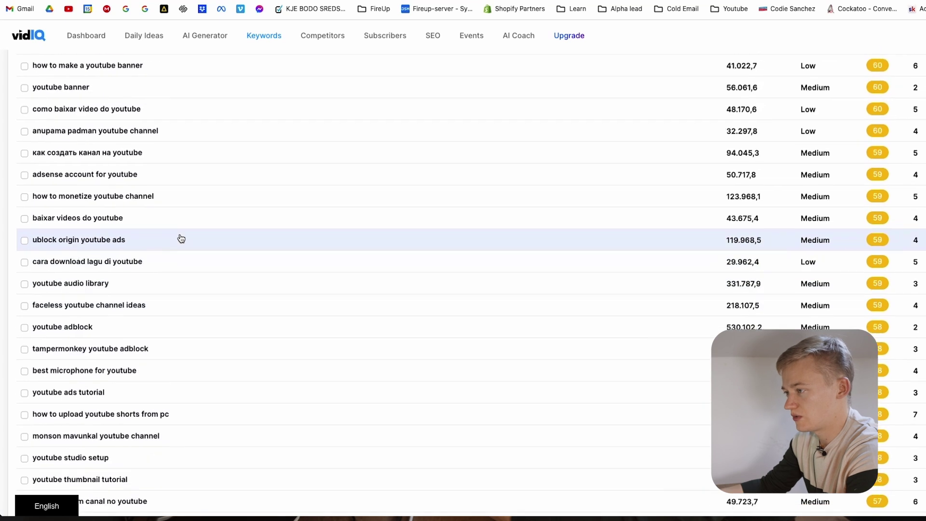
scroll(95, 244, down, 15)
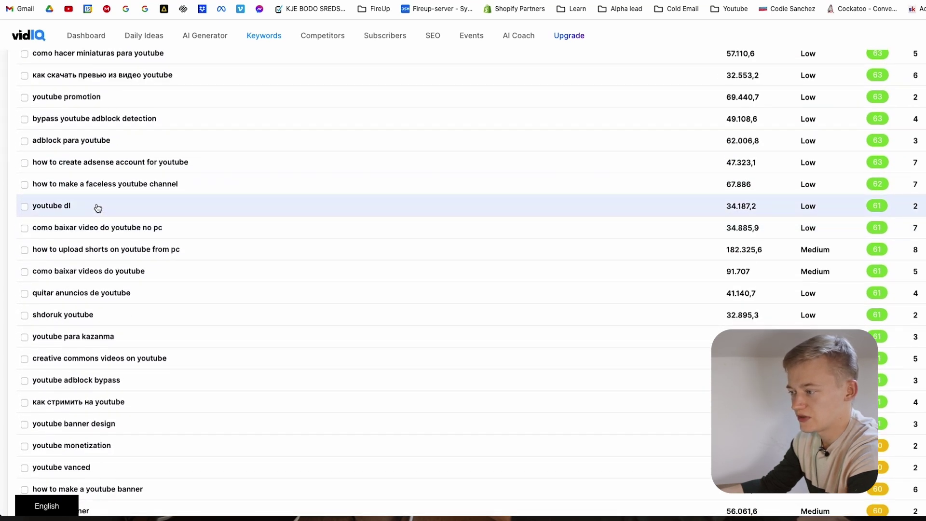
scroll(98, 208, down, 5)
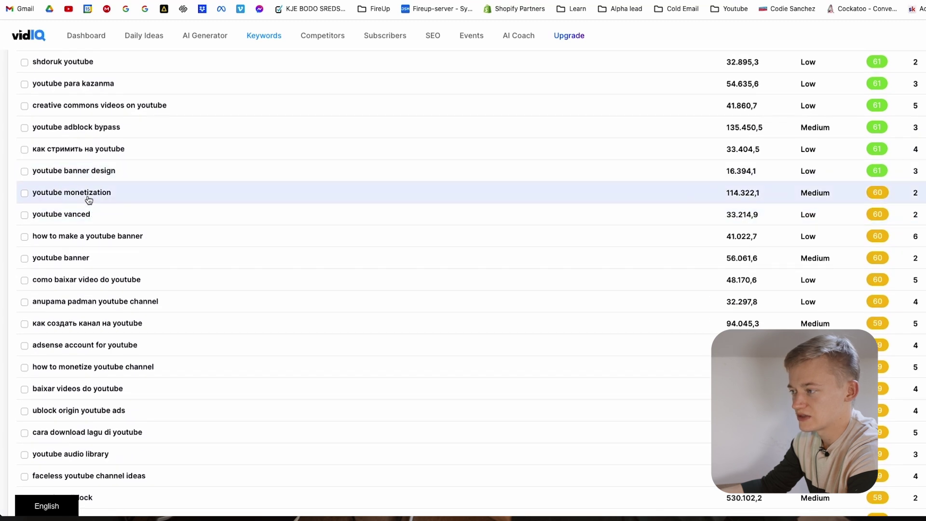
scroll(88, 199, down, 2)
scroll(104, 268, down, 2)
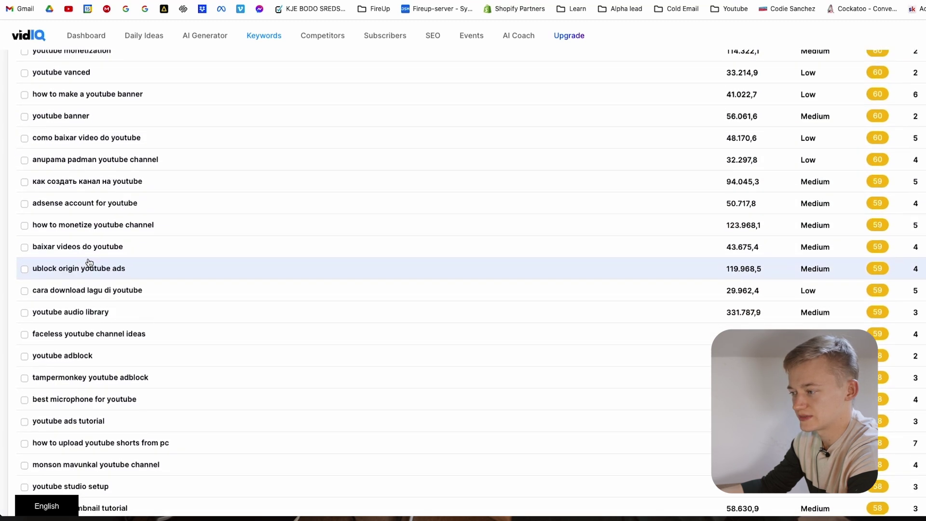
scroll(89, 263, down, 3)
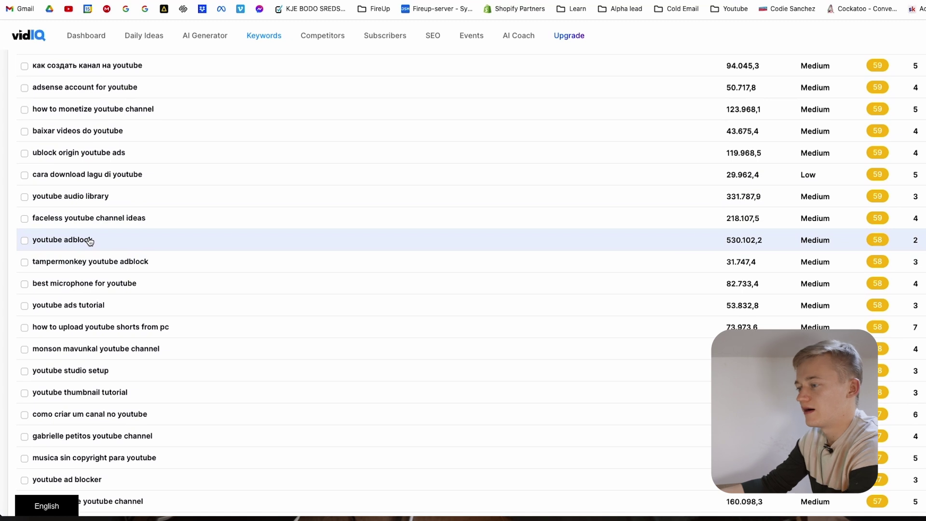
scroll(89, 260, down, 1)
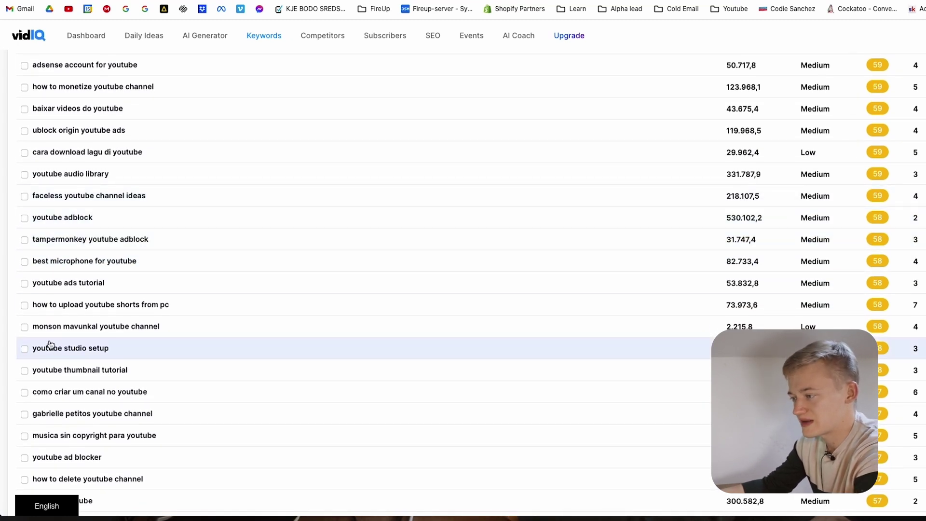
click(75, 354)
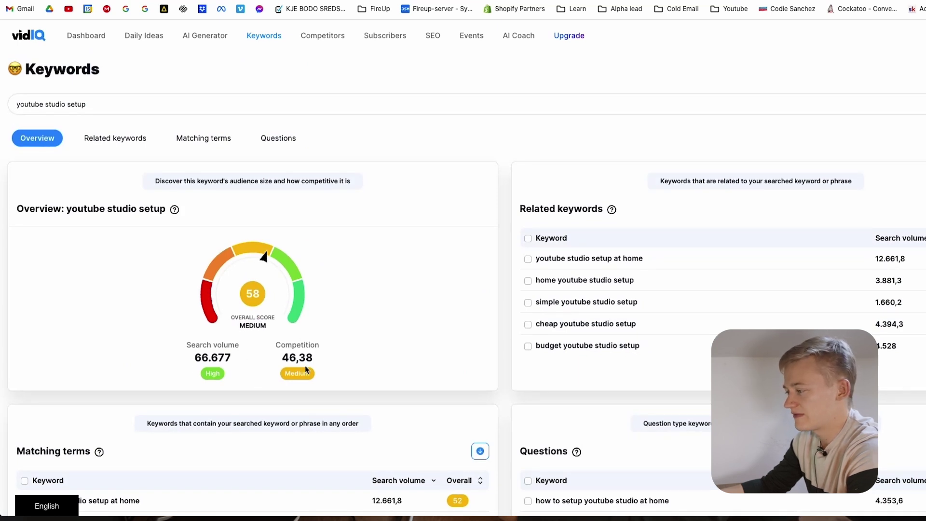
click(115, 138)
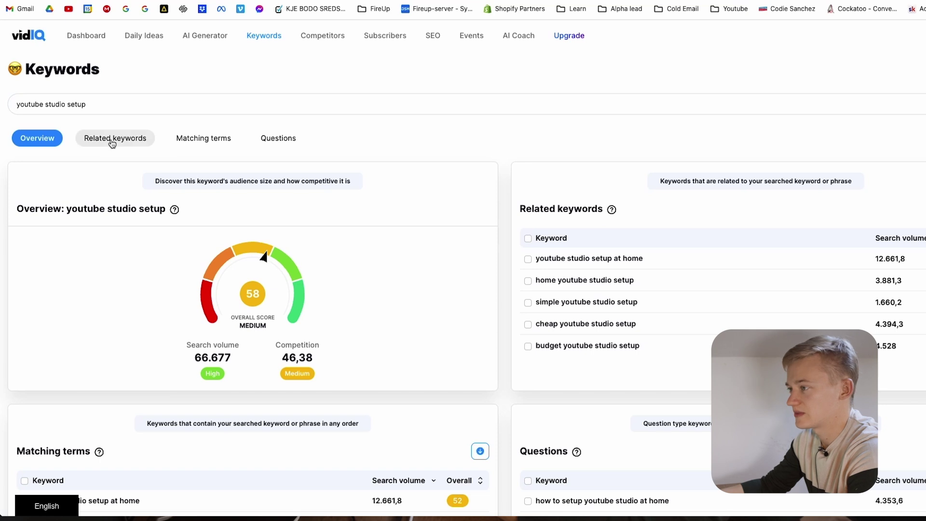
click(884, 237)
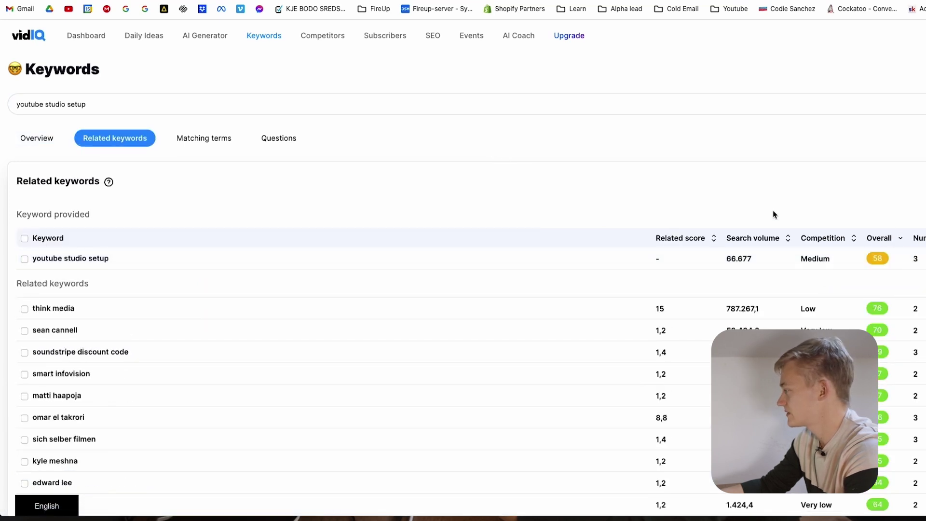
Look through the related keywords for "youtube studio setup" and copy the keyword "sony a7c"
scroll(724, 231, down, 1)
scroll(690, 241, down, 5)
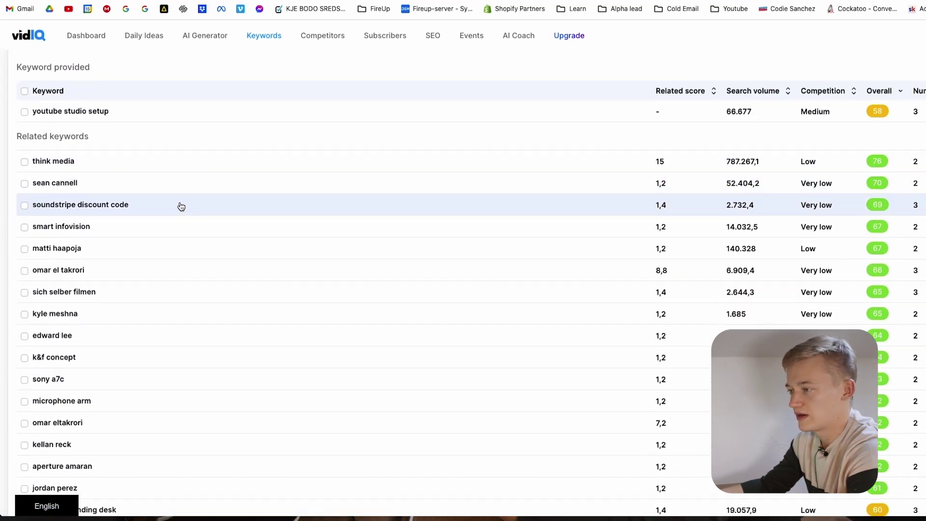
scroll(108, 197, down, 3)
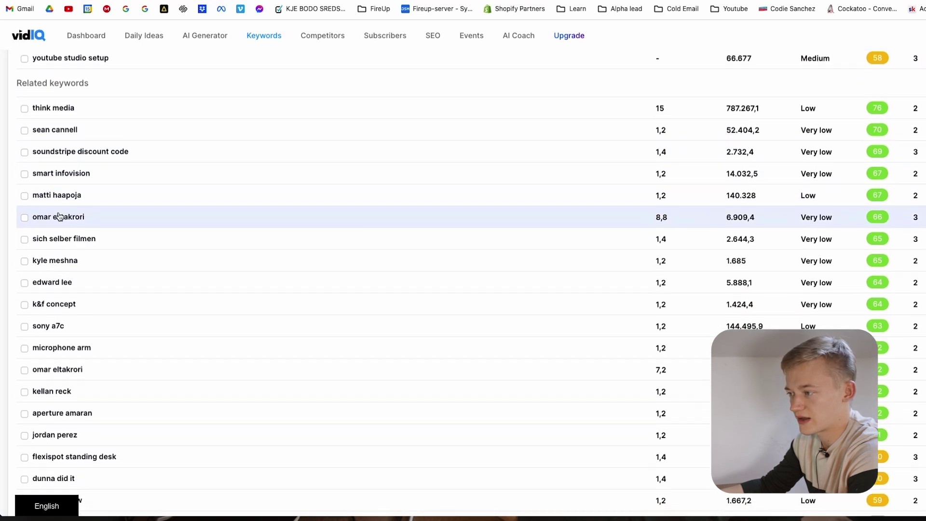
scroll(57, 217, down, 3)
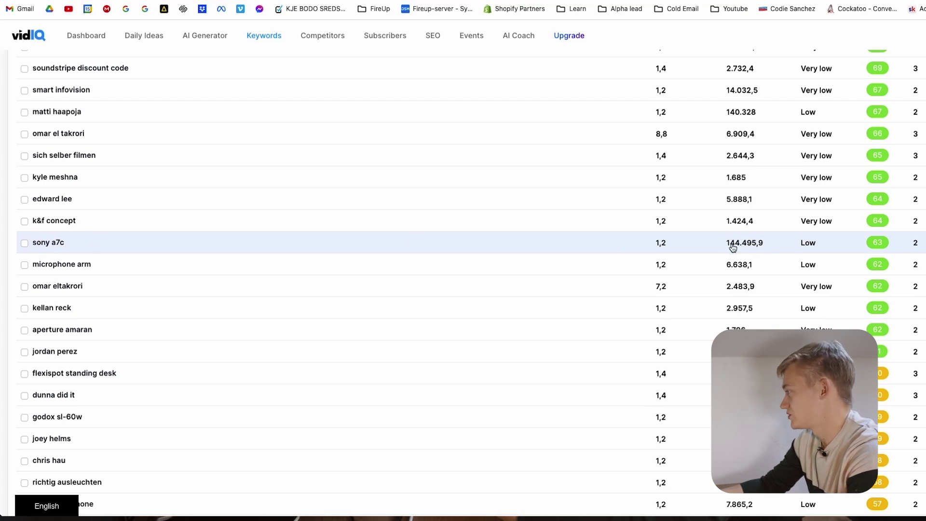
click(25, 243)
click(497, 502)
Open YouTube in a new browser tab and search for "sony a7c"
key(ctrl+t)
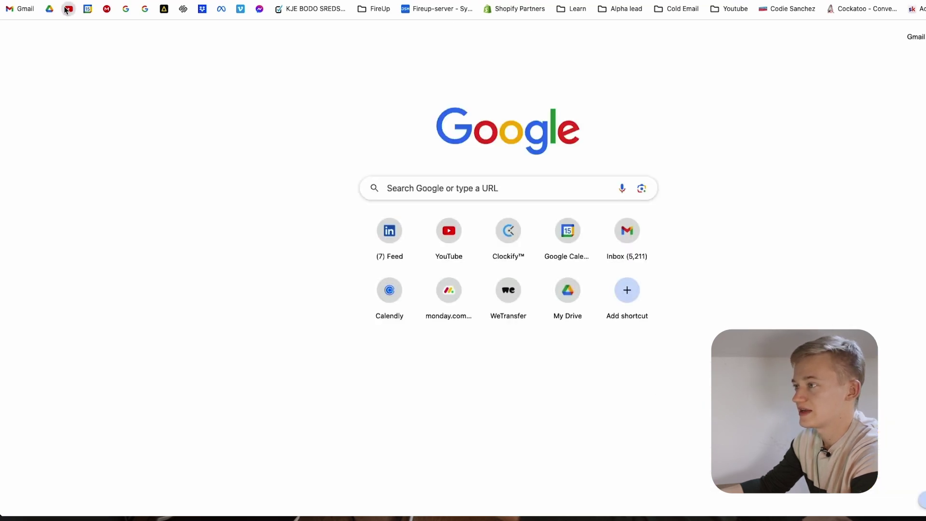
click(373, 36)
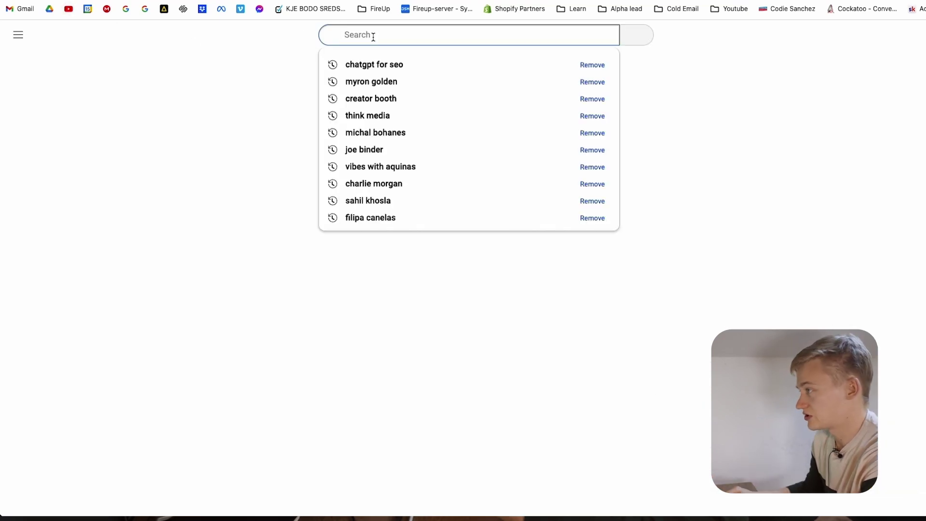
text(sony a7c)
key(Return)
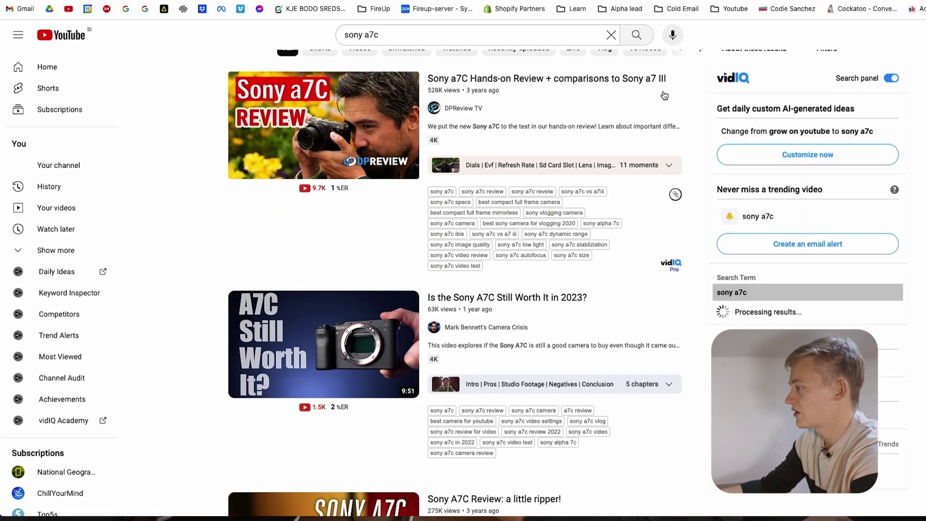
Examine the YouTube results for "sony a7c", checking the videos' views and channel sizes and the keyword's score and search-term statistics
scroll(658, 79, down, 5)
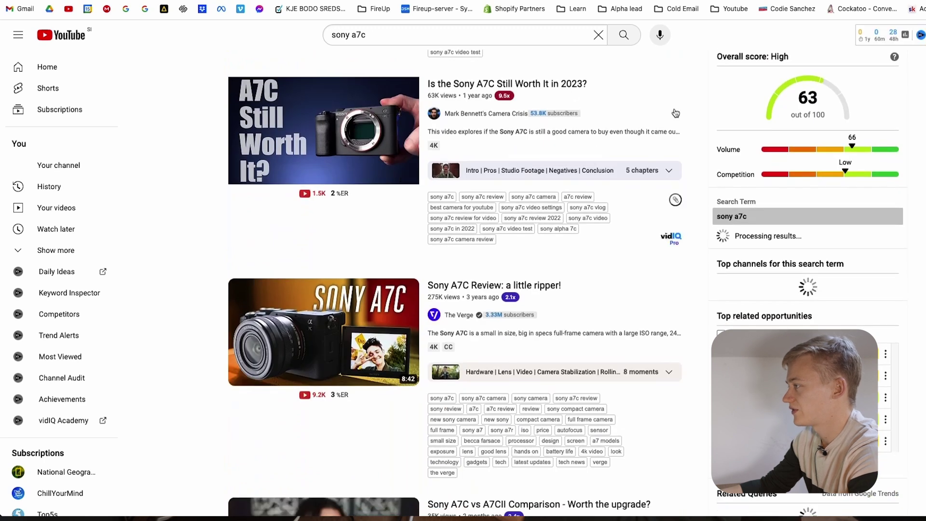
scroll(720, 128, down, 1)
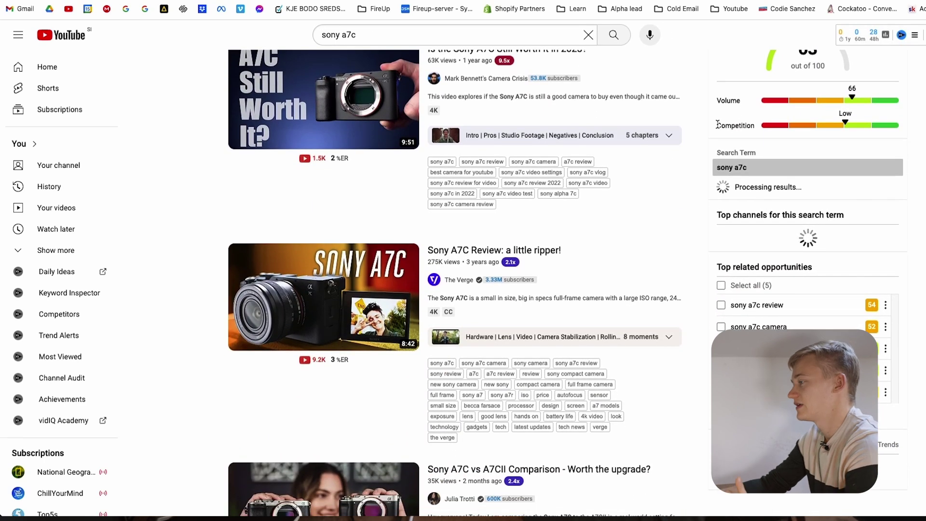
scroll(716, 126, down, 1)
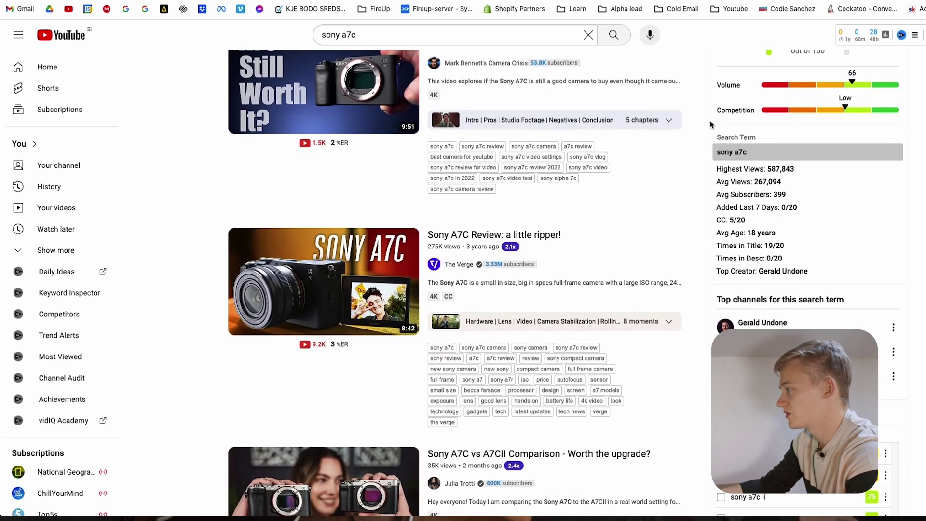
Look further through the YouTube results for "sony a7c", comparing view counts, channel sizes and video tags
scroll(582, 133, down, 2)
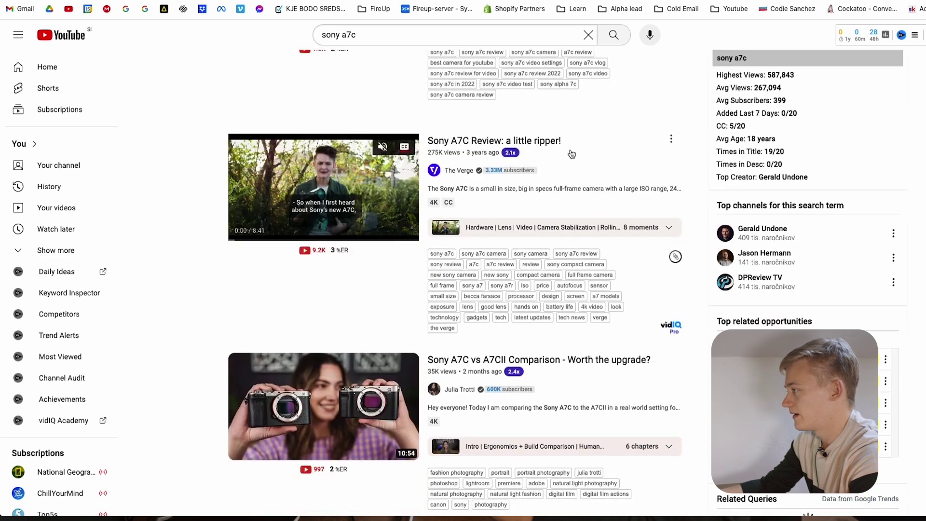
scroll(682, 155, down, 5)
scroll(687, 177, down, 9)
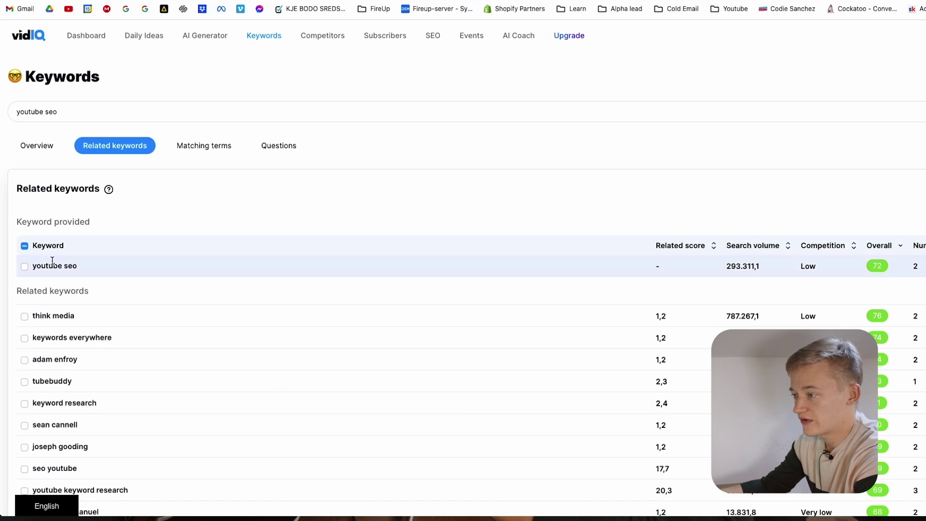
Return to vidIQ, look through the related keywords, and open the keyword "sony a7c"
scroll(111, 255, down, 4)
scroll(114, 253, down, 8)
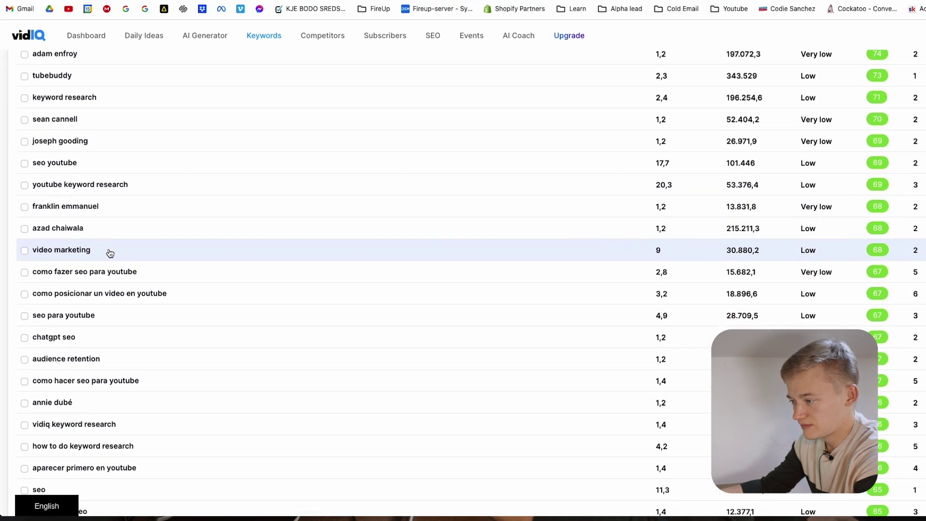
scroll(115, 182, up, 9)
scroll(115, 181, up, 4)
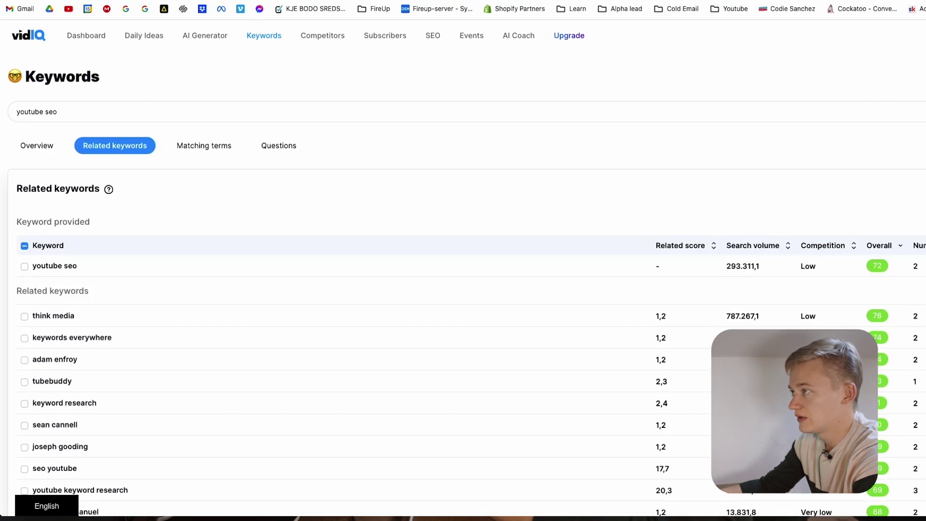
scroll(114, 193, down, 15)
click(70, 241)
scroll(159, 166, up, 5)
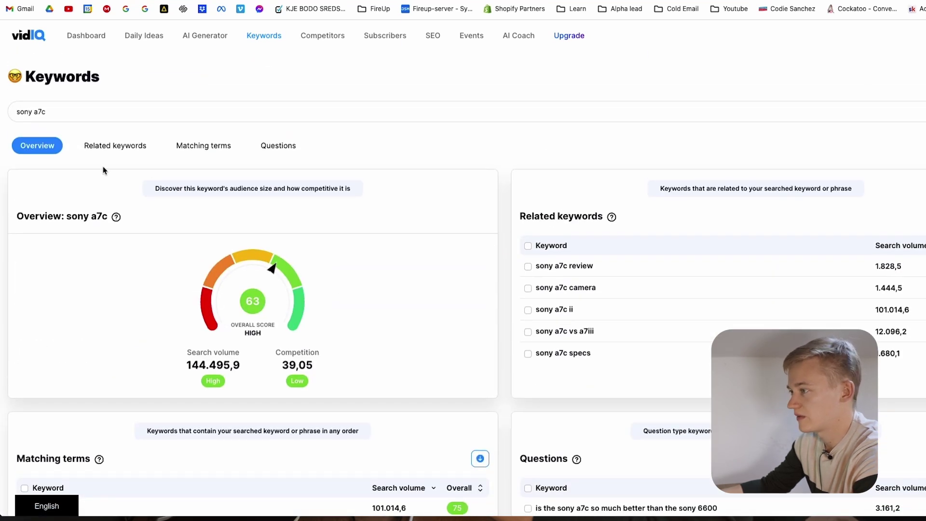
Sort the related keywords for "sony a7c" by overall score from highest to lowest and look through them
click(131, 145)
click(879, 246)
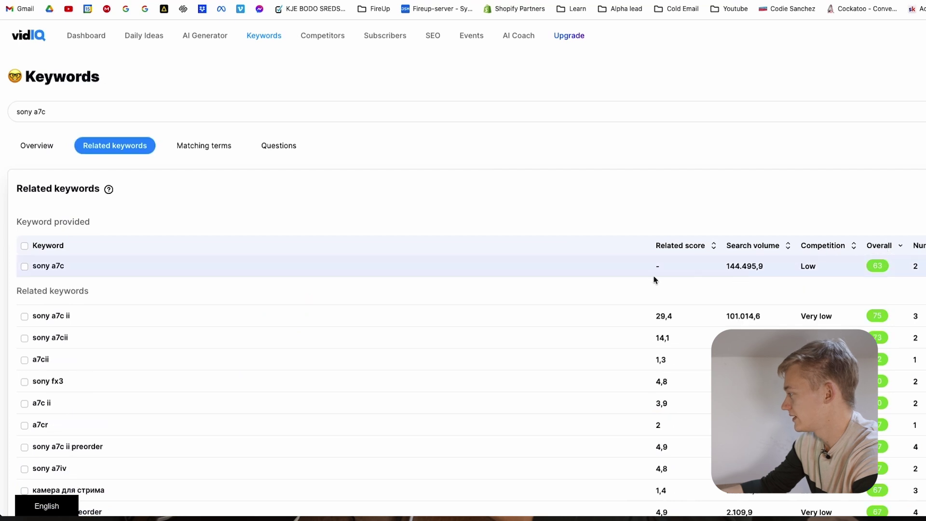
scroll(269, 175, down, 2)
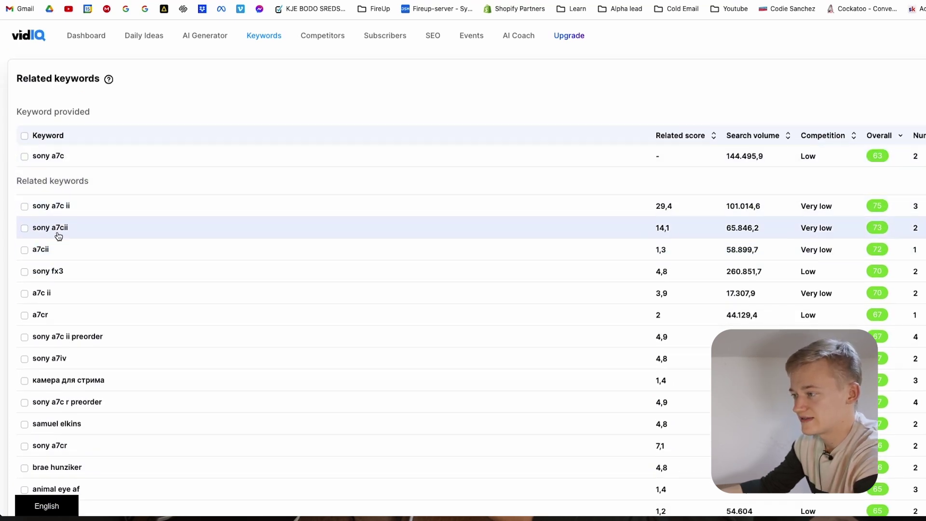
scroll(56, 251, down, 2)
scroll(55, 235, down, 3)
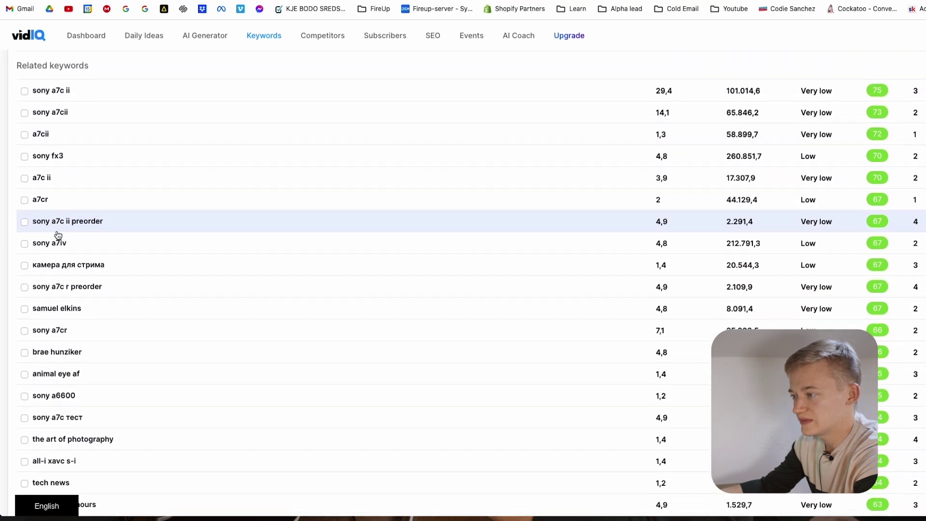
Look through the matching terms for "sony a7c", comparing their search volume, competition and overall score
scroll(72, 227, up, 7)
click(203, 153)
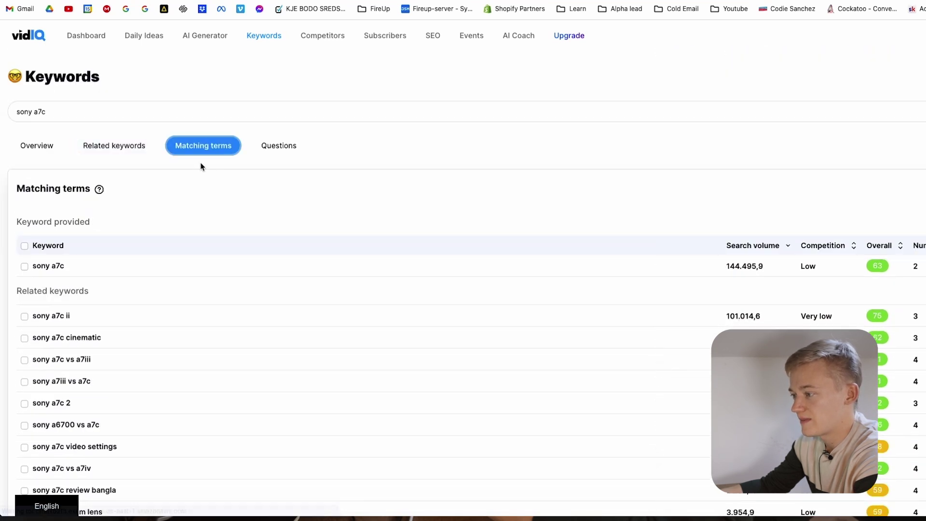
scroll(198, 240, down, 3)
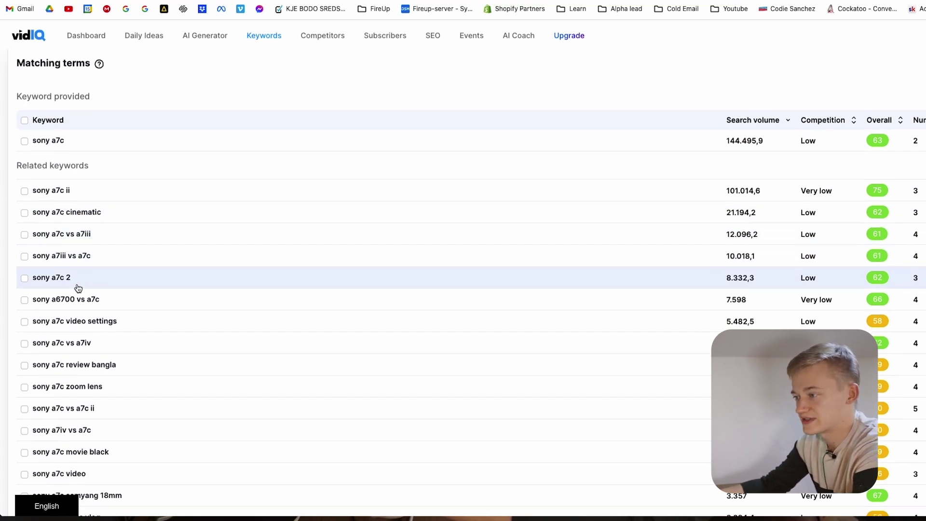
scroll(118, 279, down, 4)
scroll(118, 233, up, 2)
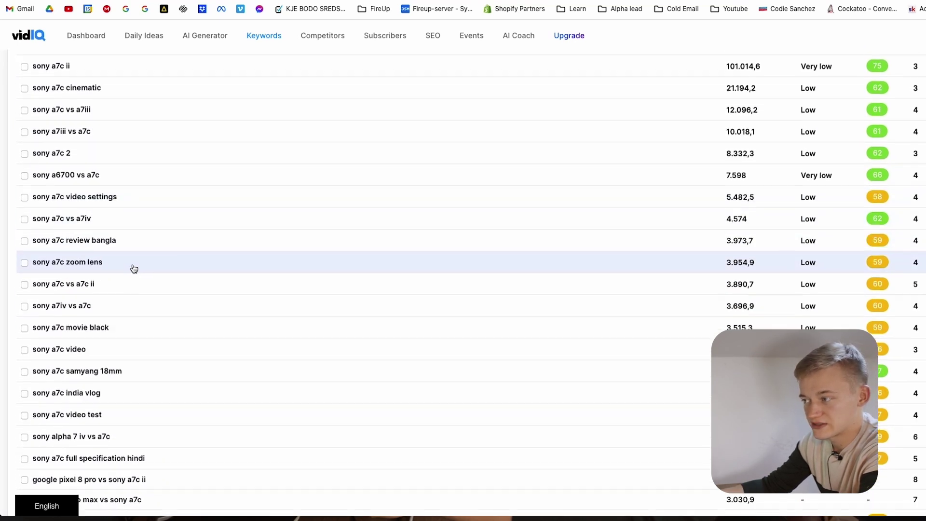
scroll(234, 260, down, 1)
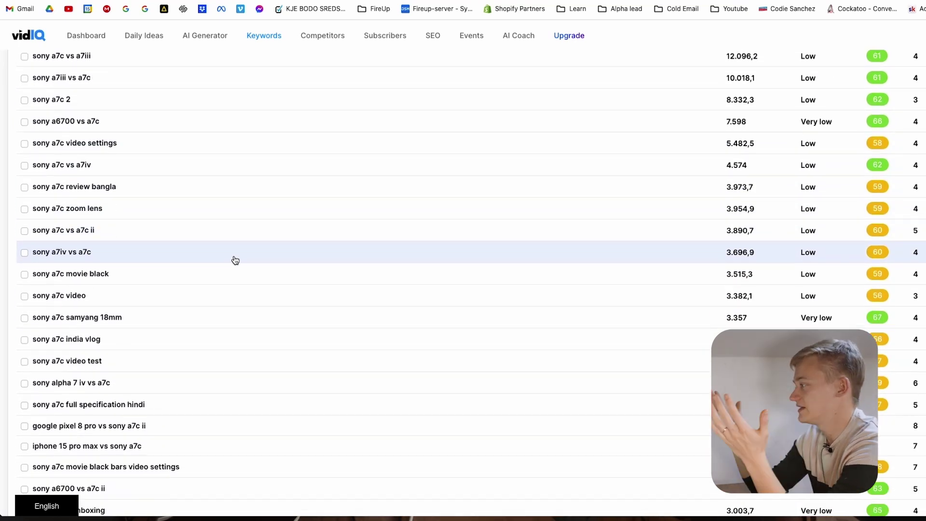
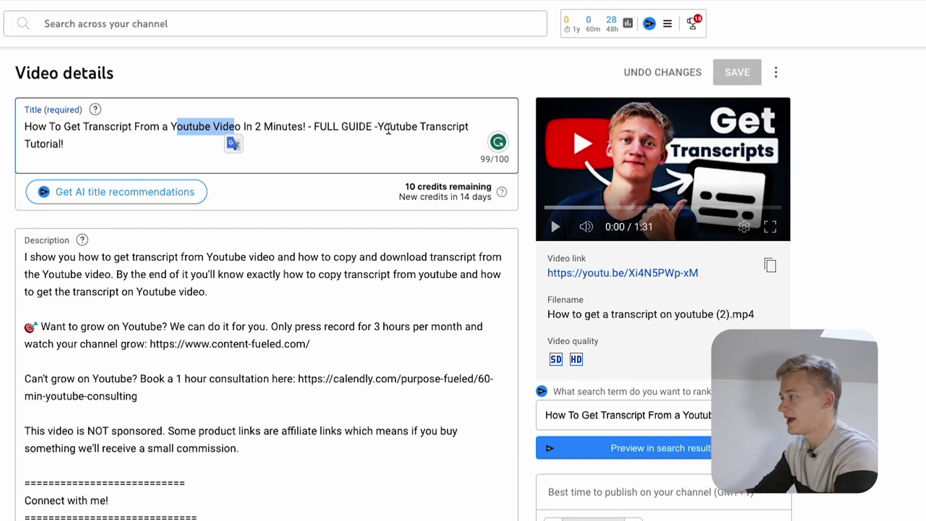
Insert a space before "Youtube Transcript Tutorial!" in the transcript video's title and highlight "Youtube Transcript"
click(379, 127)
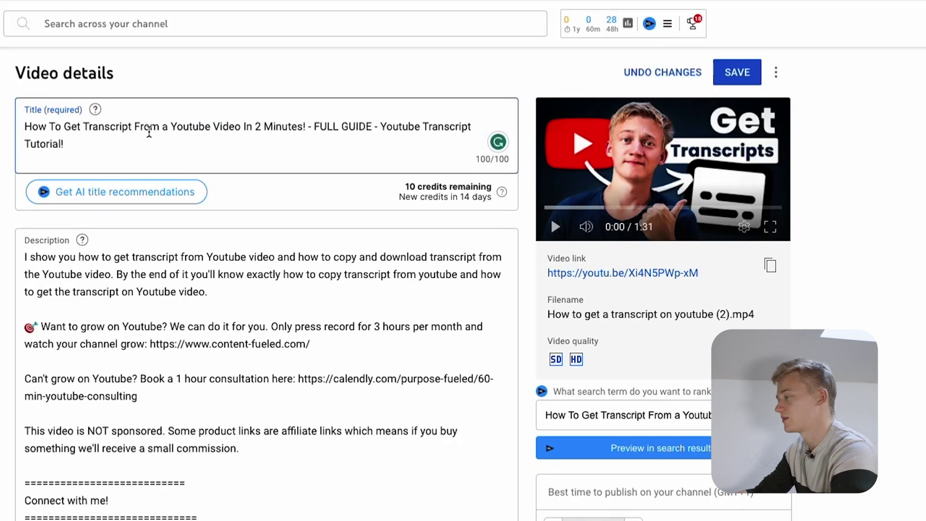
drag(380, 126, 472, 126)
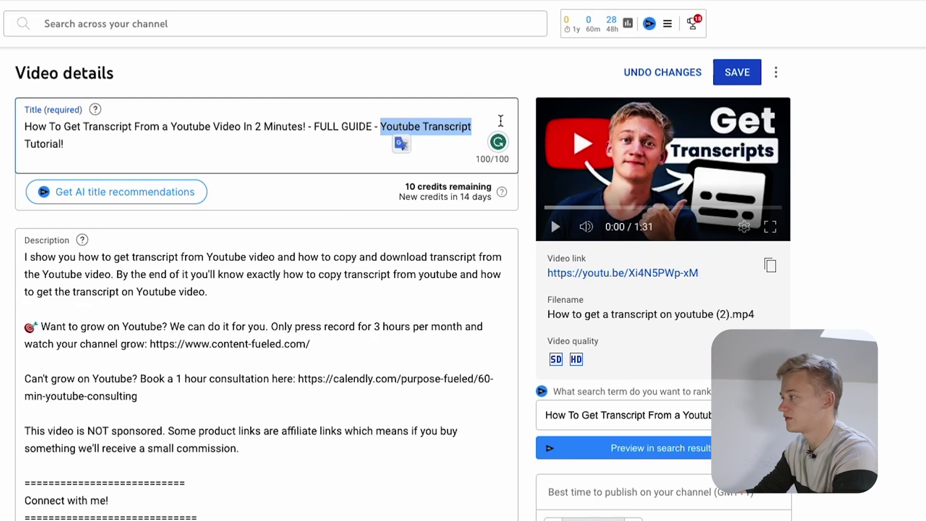
Examine the transcript video's description, checking how its opening paragraph uses the target keywords
scroll(73, 260, down, 1)
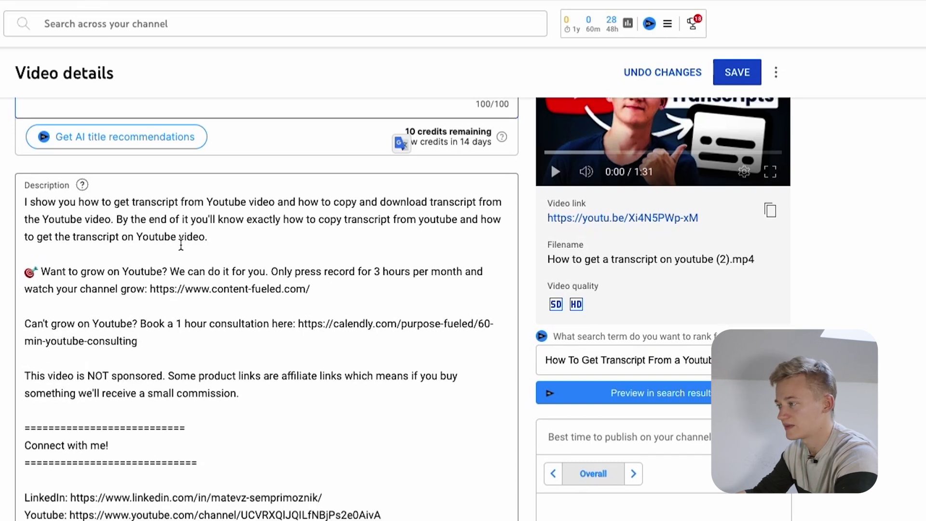
scroll(182, 244, down, 5)
scroll(203, 242, up, 4)
scroll(202, 241, up, 1)
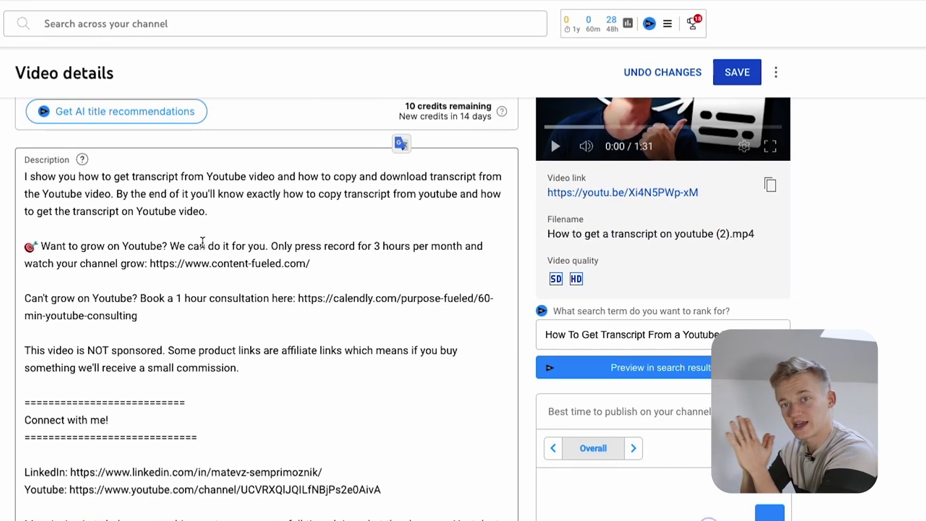
scroll(202, 242, up, 2)
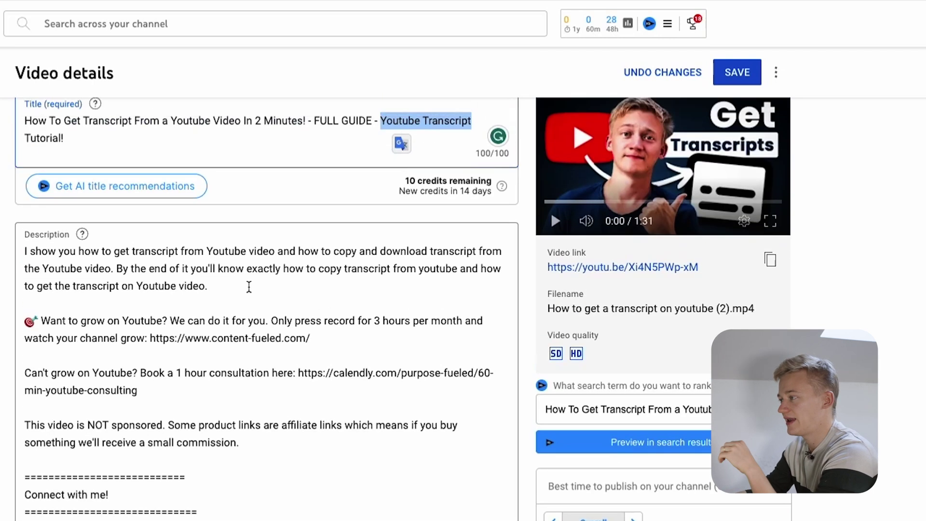
click(278, 296)
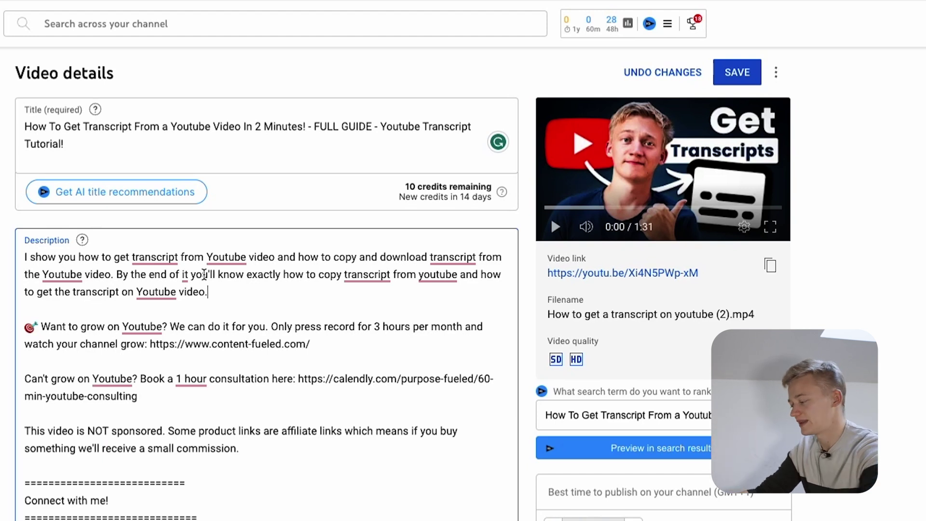
Review the tags on the transcript video and return to the start of its details
scroll(176, 338, down, 7)
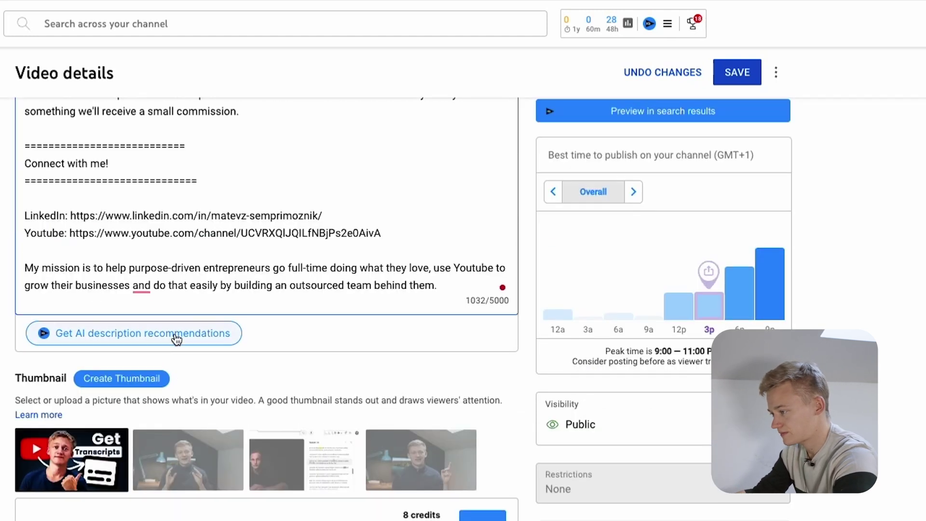
scroll(178, 289, down, 20)
scroll(154, 173, down, 3)
scroll(138, 242, up, 3)
scroll(147, 254, down, 1)
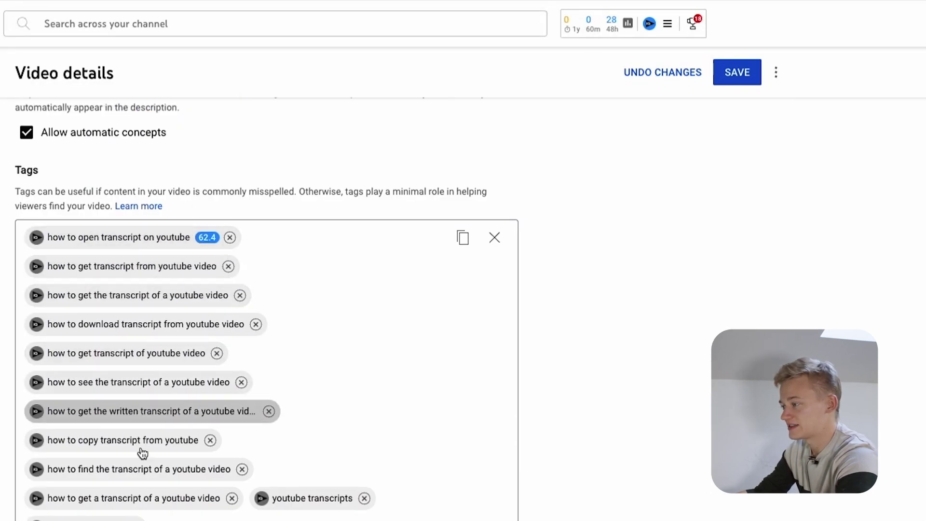
scroll(461, 354, up, 20)
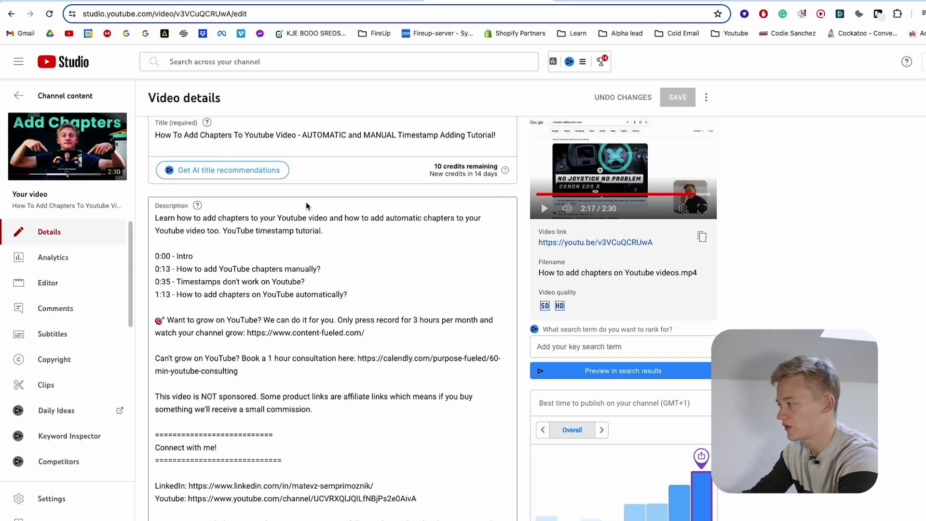
Highlight the titles of the 0:13, 0:35 and 1:13 chapters in the description of the video about adding chapters
drag(337, 273, 178, 273)
click(185, 271)
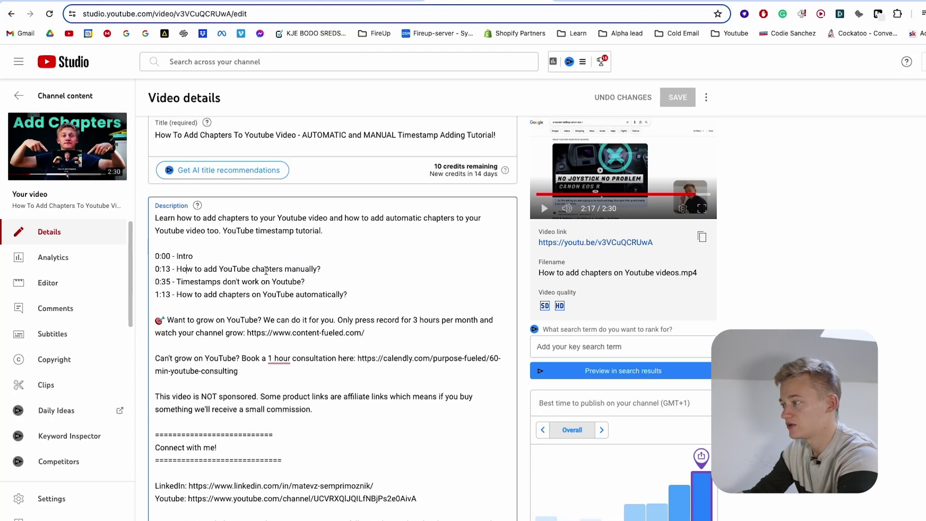
drag(181, 284, 314, 290)
drag(182, 297, 349, 297)
click(355, 298)
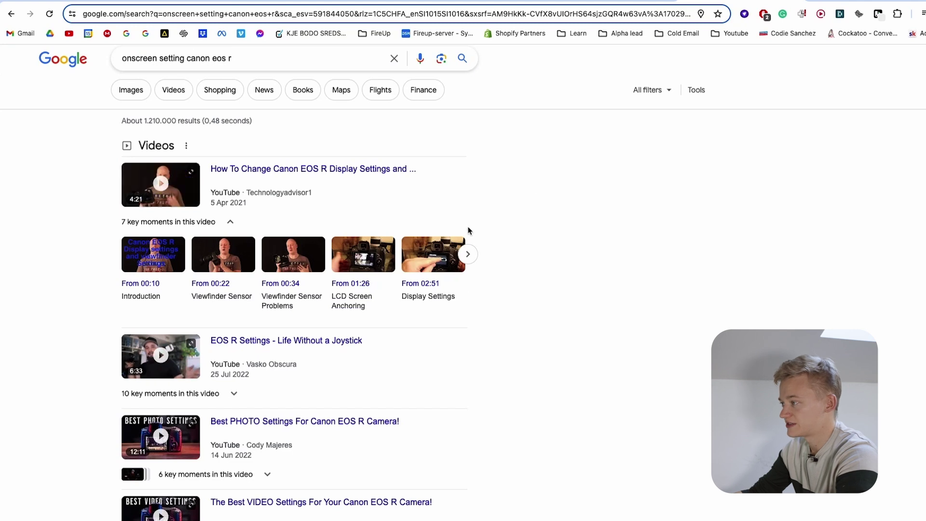
Browse the key moments of the first video in the Google results for "onscreen setting canon eos r"
scroll(120, 292, right, 3)
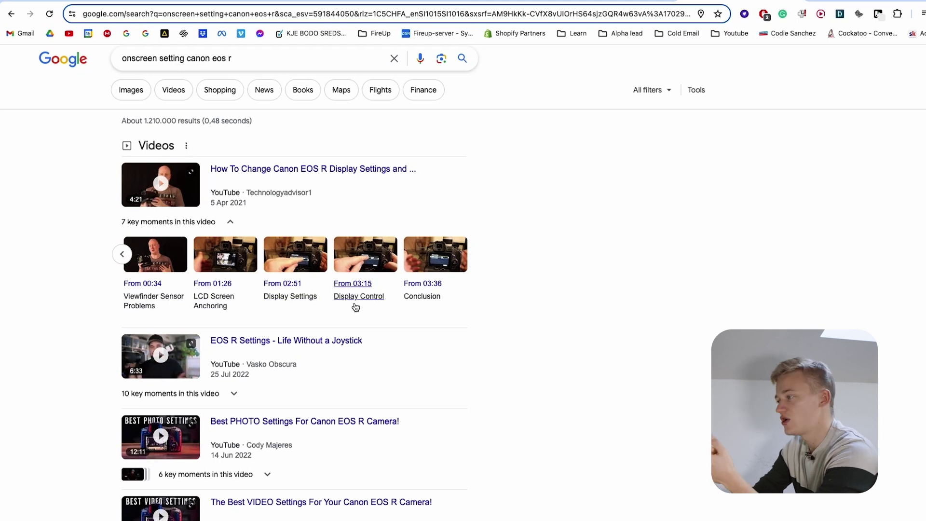
scroll(178, 270, up, 1)
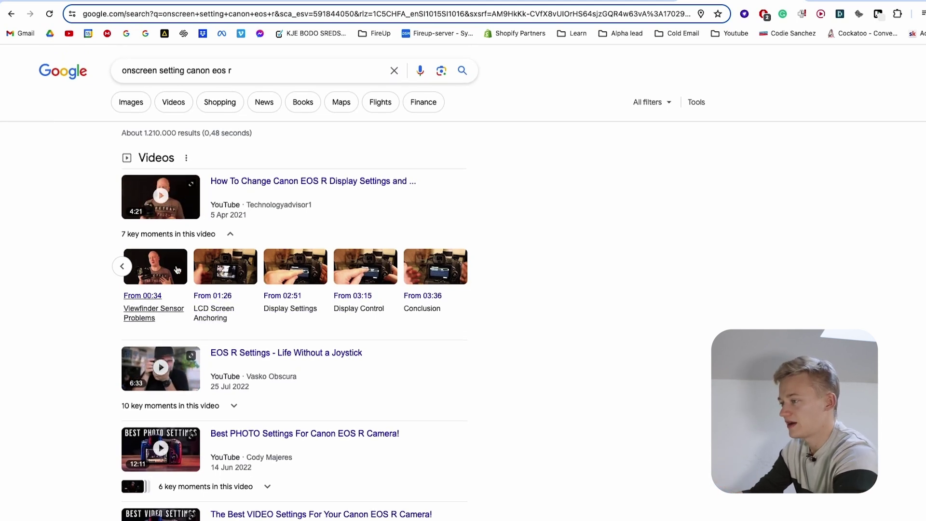
click(122, 266)
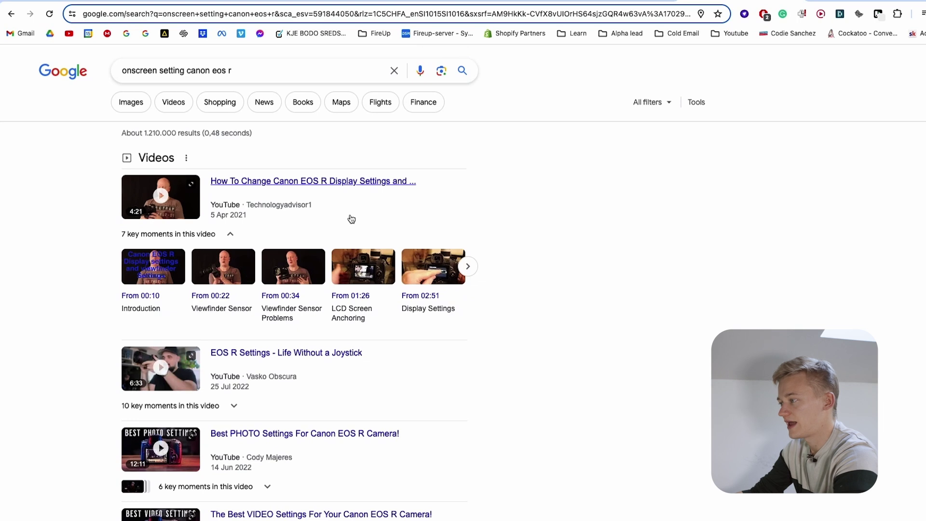